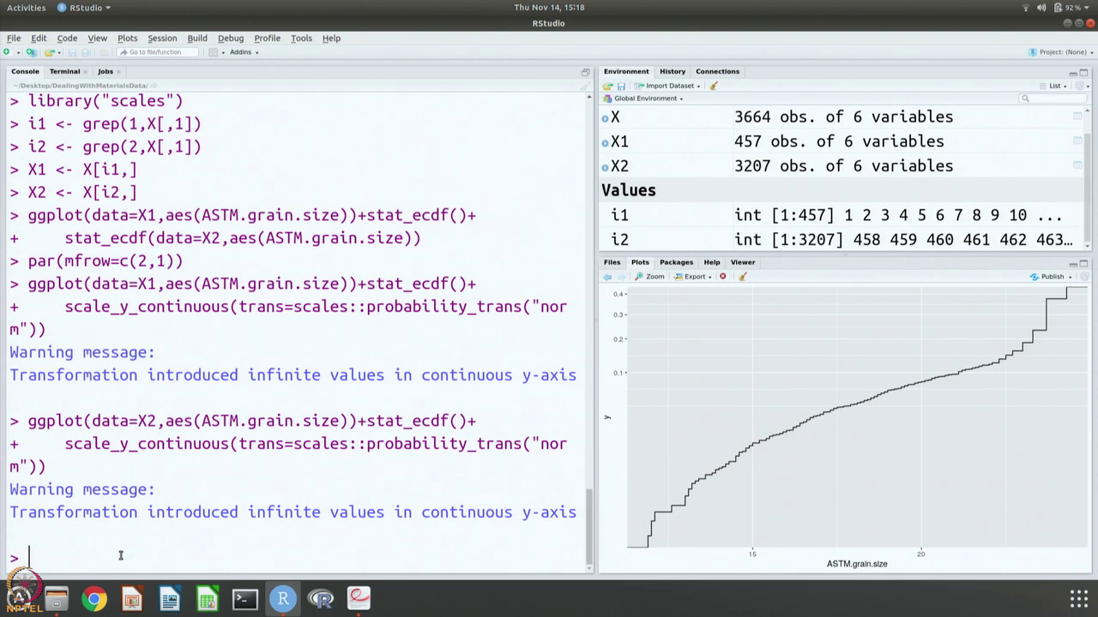
# Run hist(X[i1,6],main="Phase 1") to plot the Phase 1 grain-size histogram
pyautogui.write('hist')
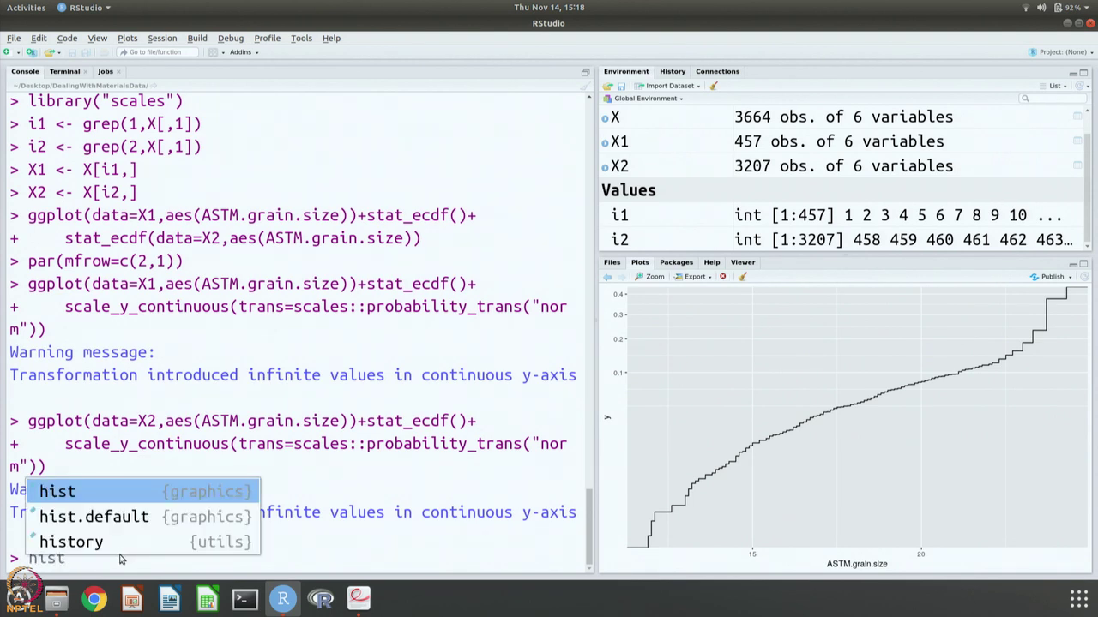
pyautogui.write('(')
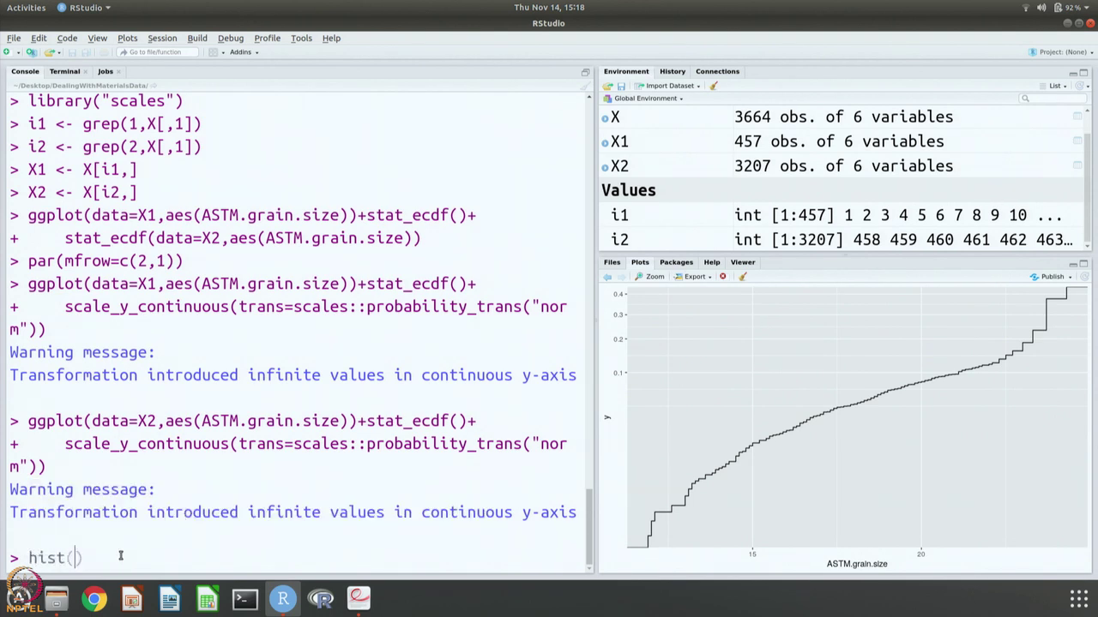
pyautogui.write('X[')
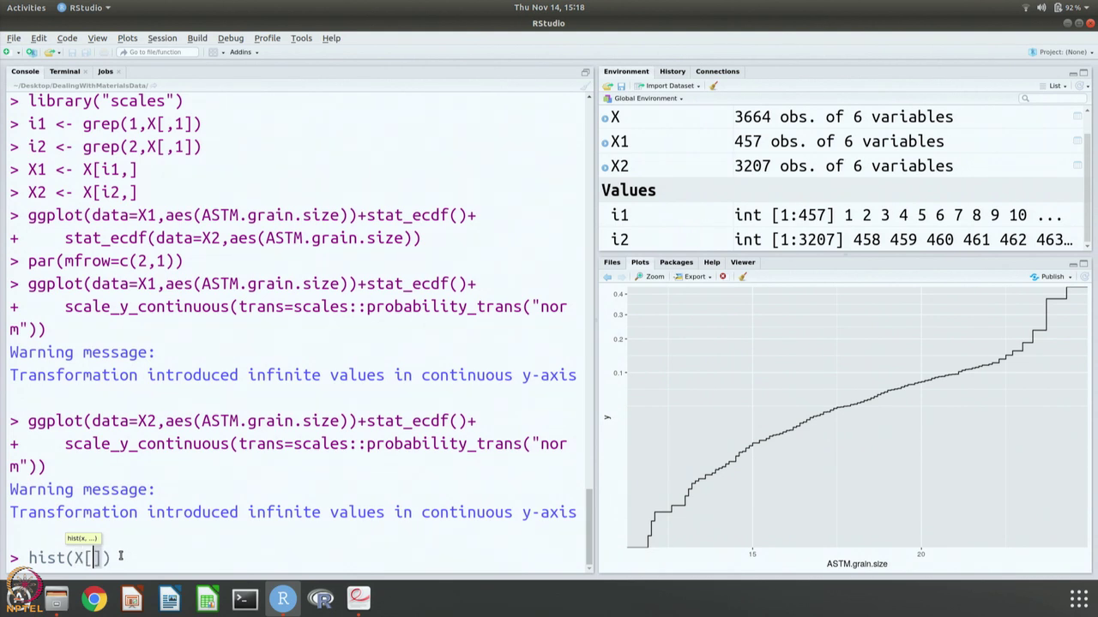
pyautogui.write('i1,6]')
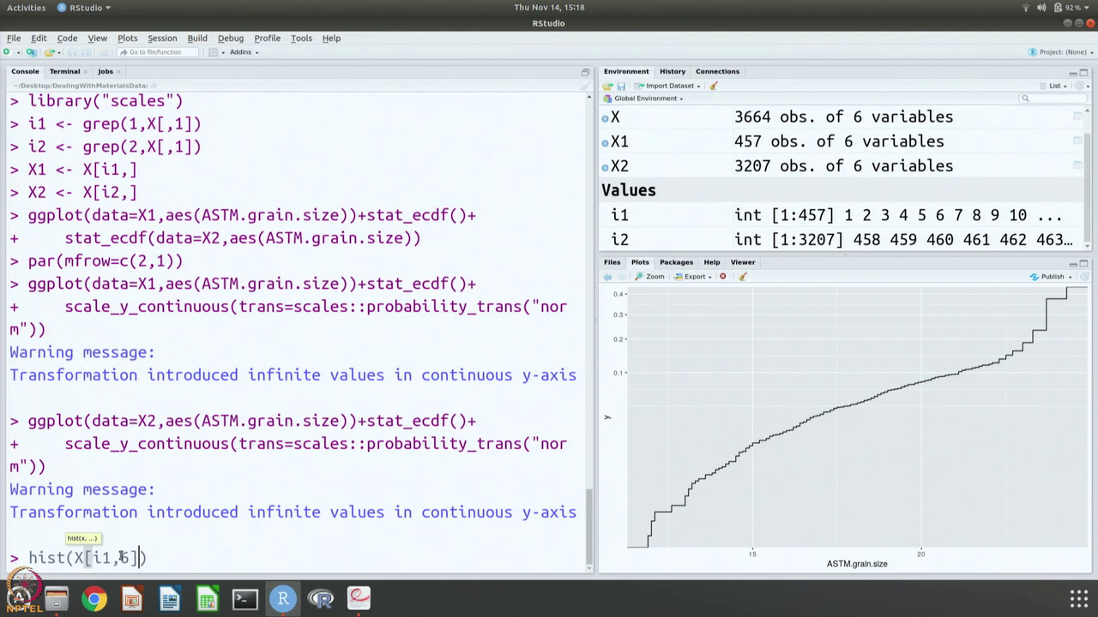
pyautogui.write(',main="')
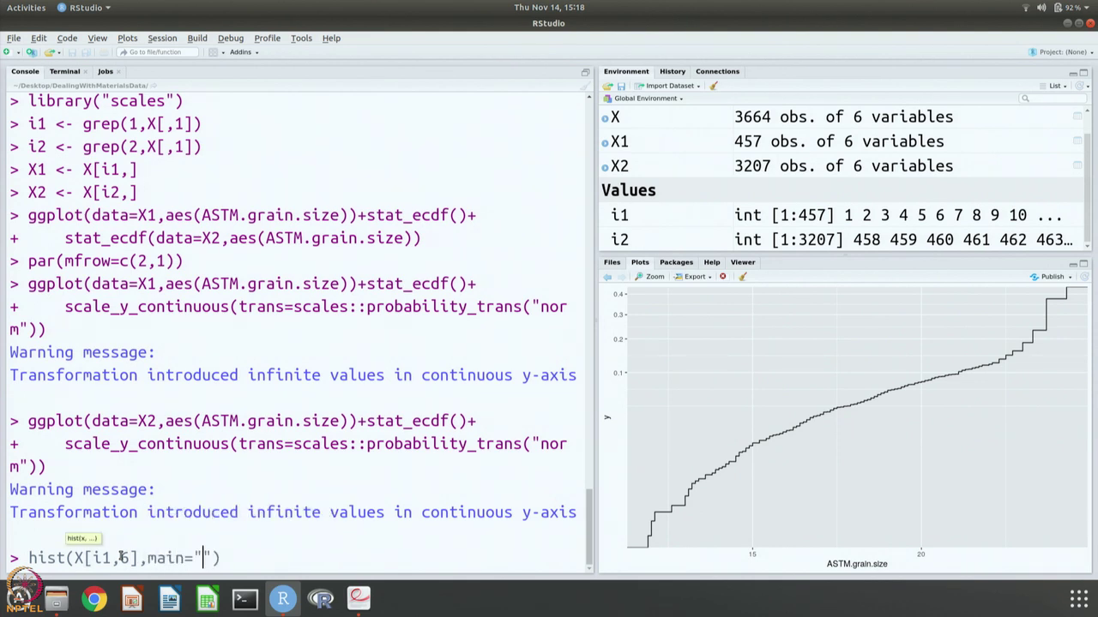
pyautogui.write('Phase1')
pyautogui.press('BackSpace')
pyautogui.write('1')
pyautogui.press('Return')
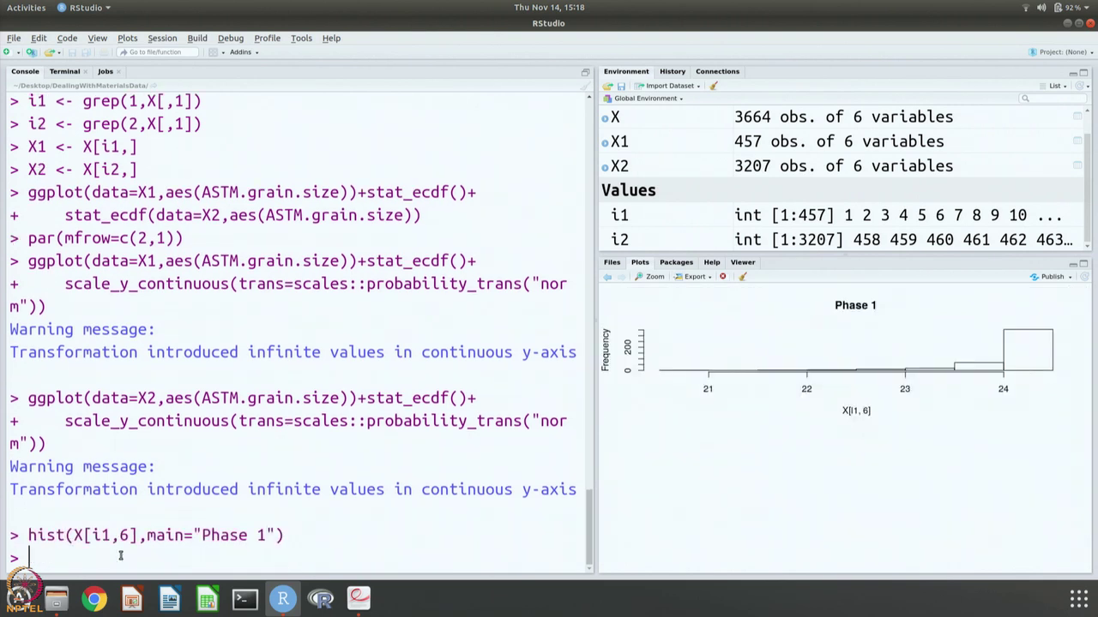
# Run hist(X[i2,6],main="Phase 2") to plot the Phase 2 grain-size histogram
pyautogui.write('hist')
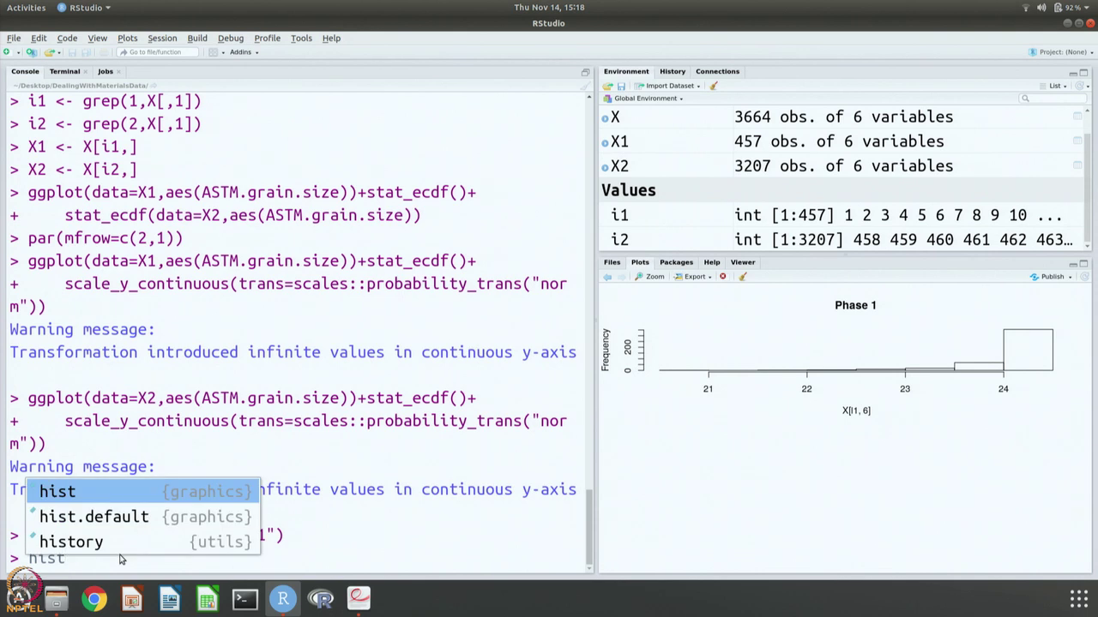
pyautogui.write('(X[i2,6')
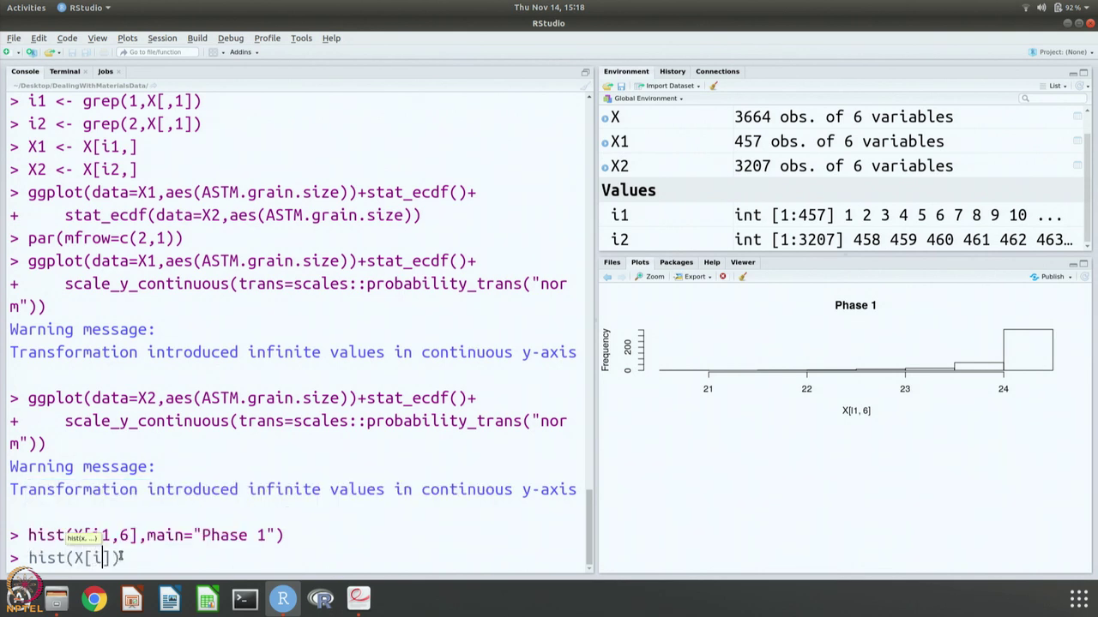
pyautogui.write('])')
pyautogui.press('Left')
pyautogui.write(',main')
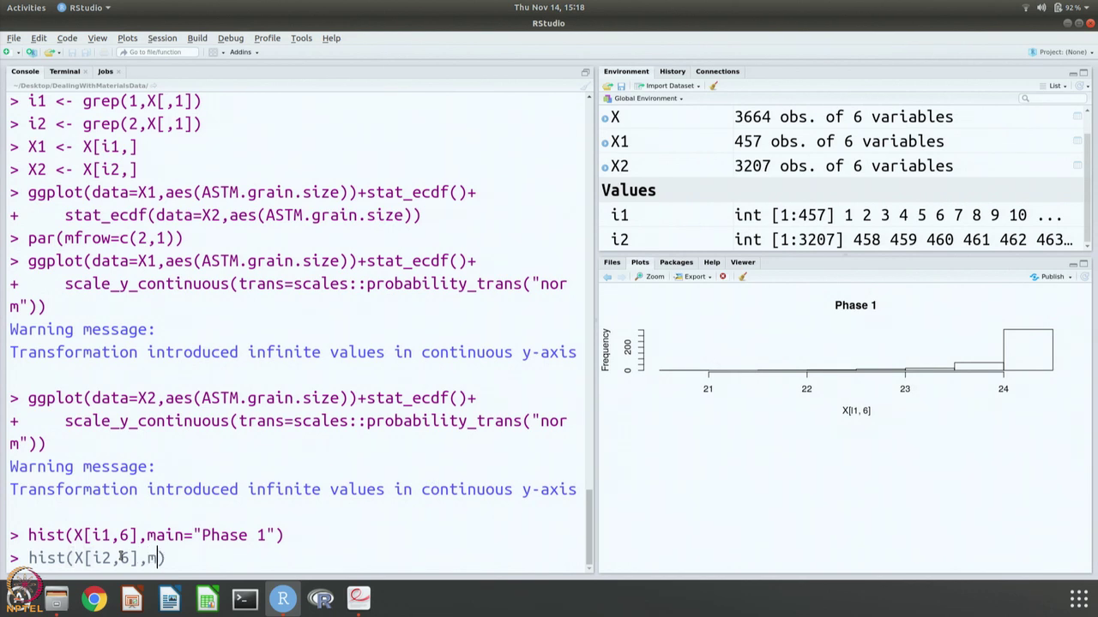
pyautogui.write('="')
pyautogui.press('BackSpace')
pyautogui.write('"Phase 2')
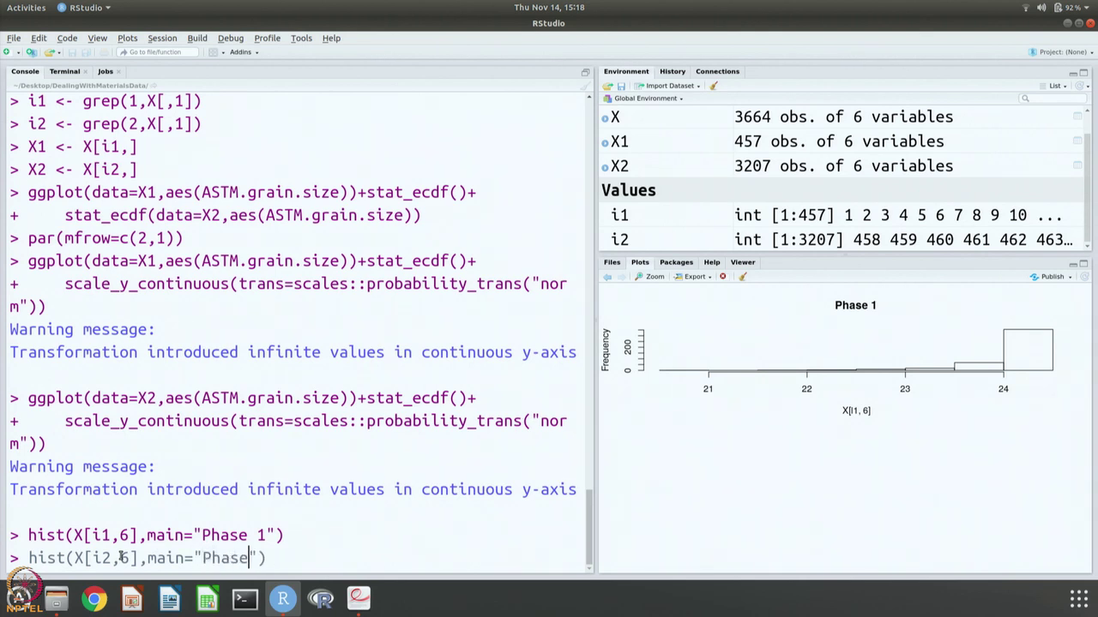
pyautogui.press('Return')
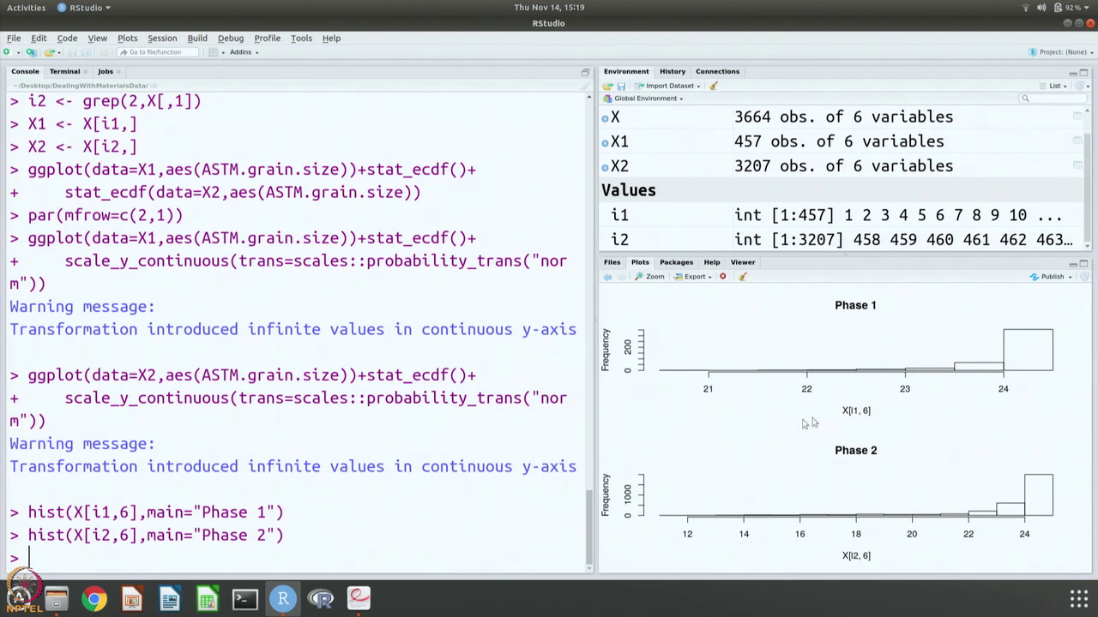
# Bring up the lecture PDF and scroll to the page-13 par(mfrow=c(1,2)) boxplot code
pyautogui.click(359, 597)
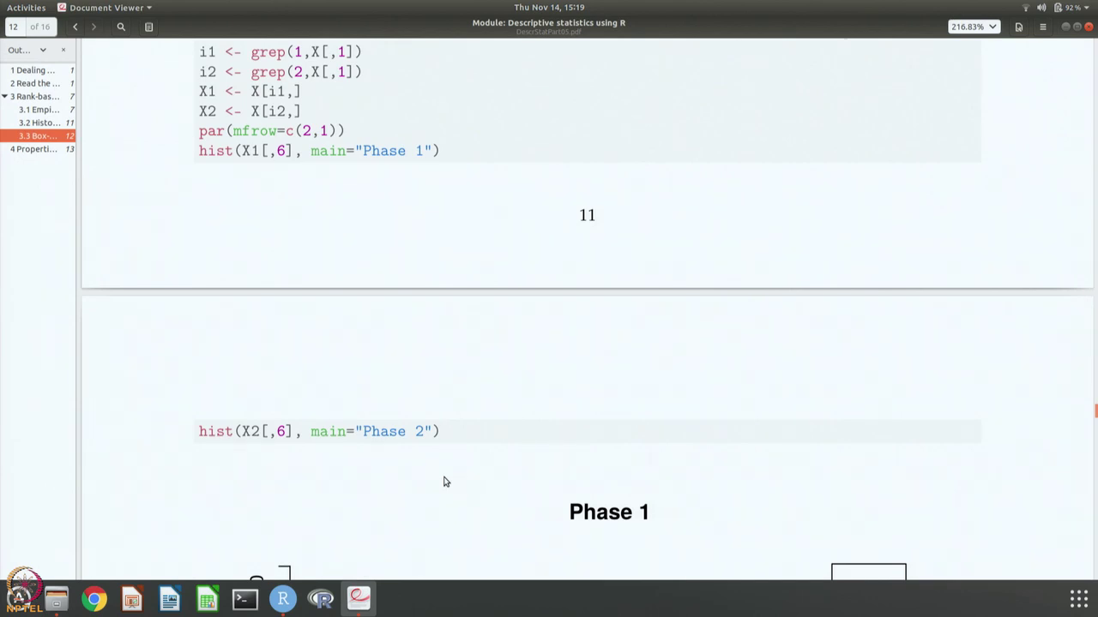
pyautogui.scroll(-15, 444, 482)
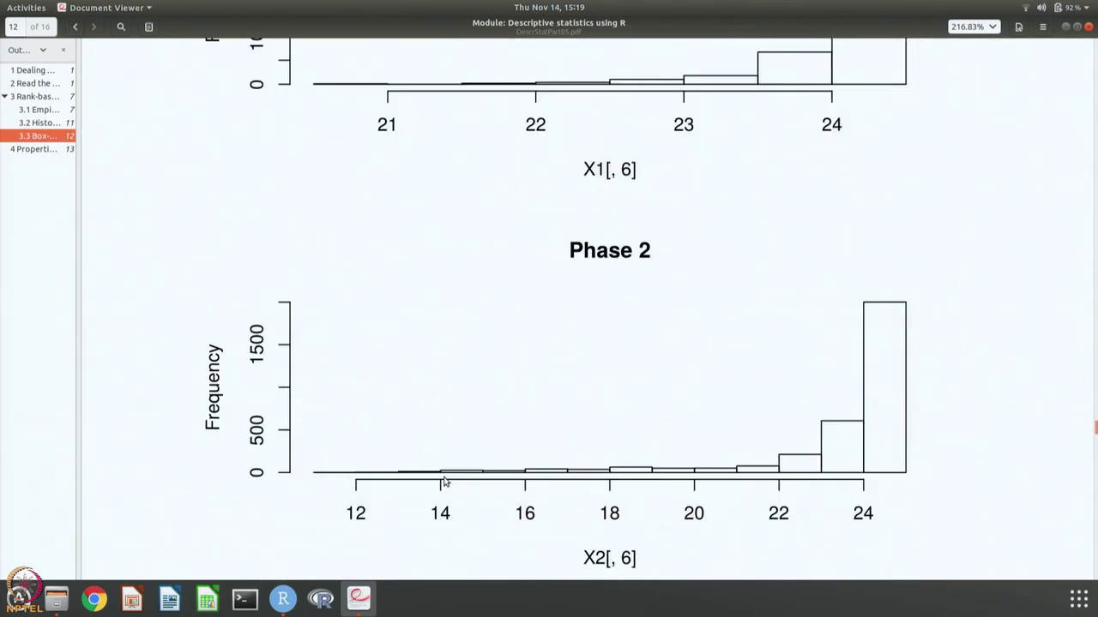
pyautogui.scroll(5, 444, 482)
pyautogui.scroll(-4, 444, 482)
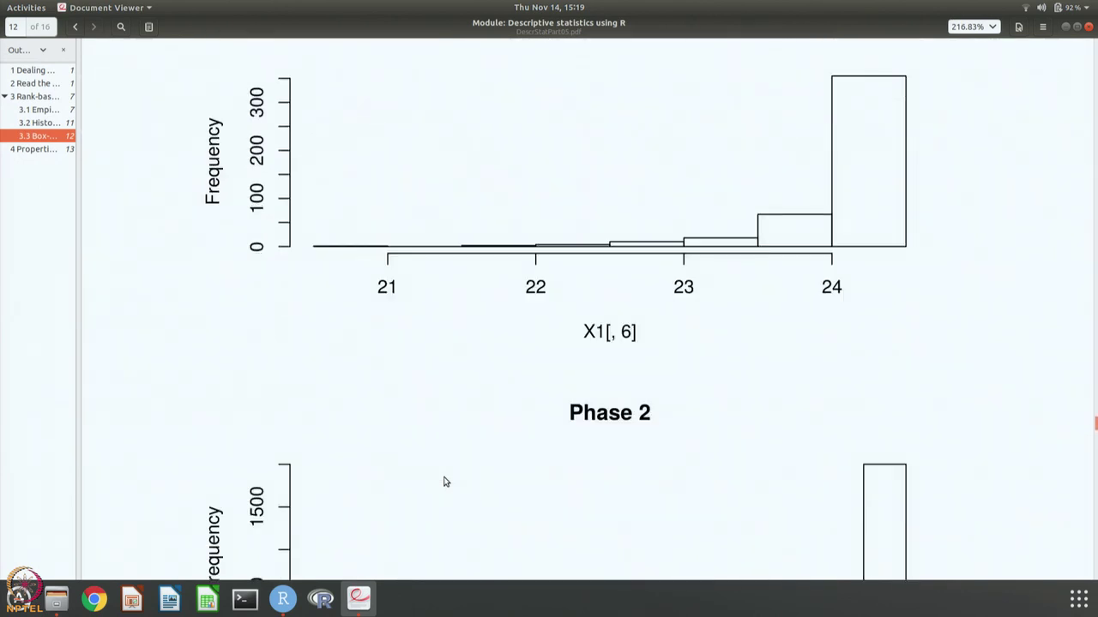
pyautogui.scroll(3, 445, 482)
pyautogui.scroll(-10, 444, 482)
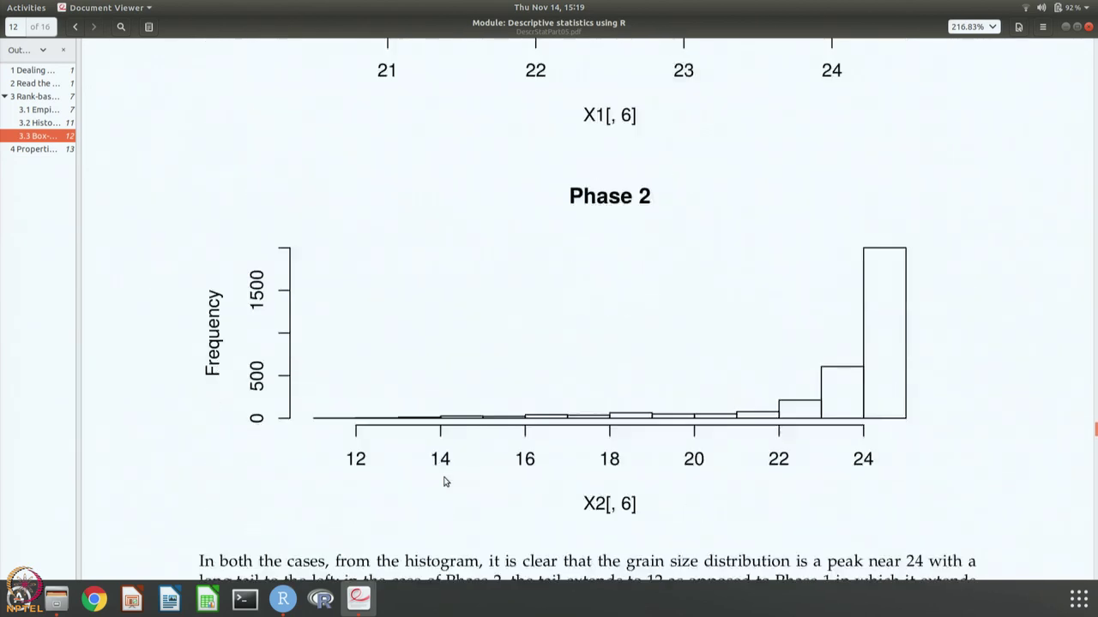
pyautogui.scroll(-5, 444, 482)
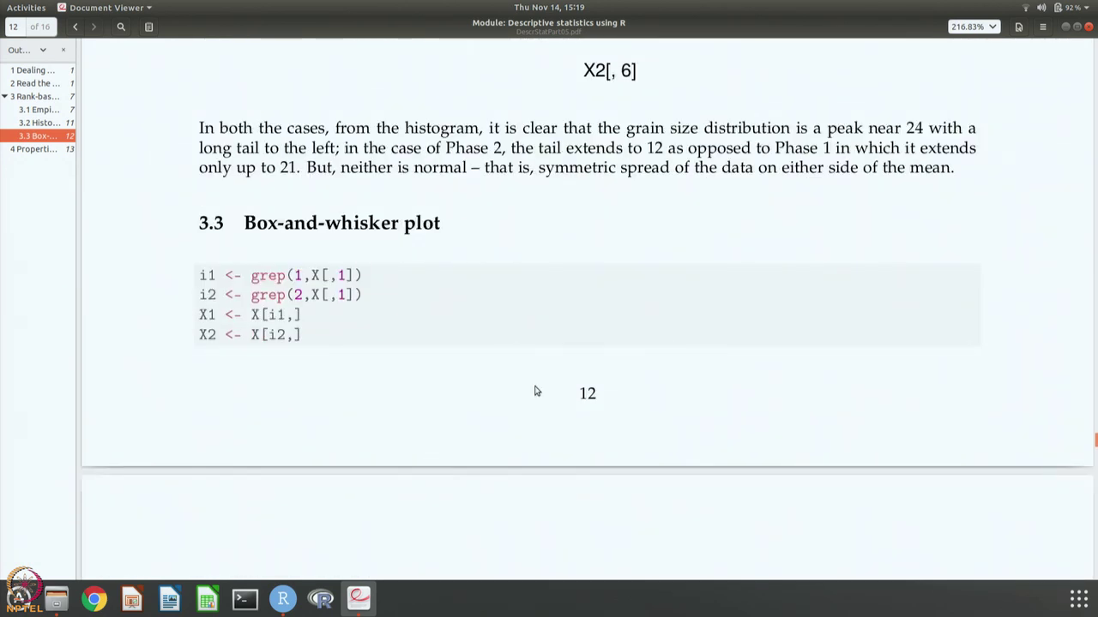
pyautogui.scroll(-6, 535, 387)
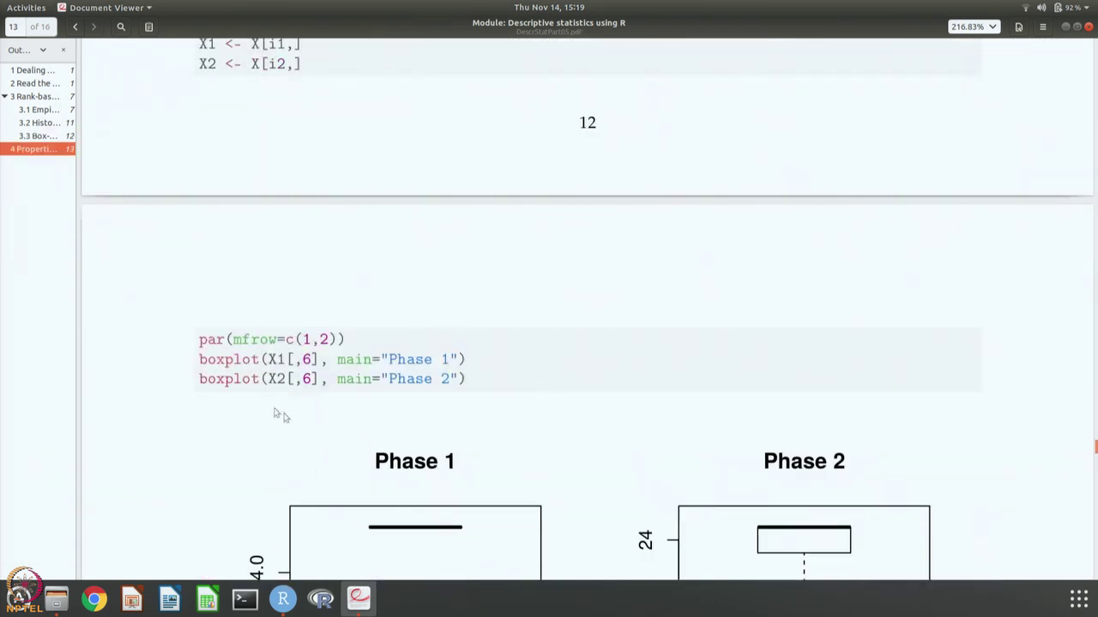
# Turn the recalled Phase 1 histogram command into a boxplot call and run it
pyautogui.click(282, 599)
pyautogui.press('Up')
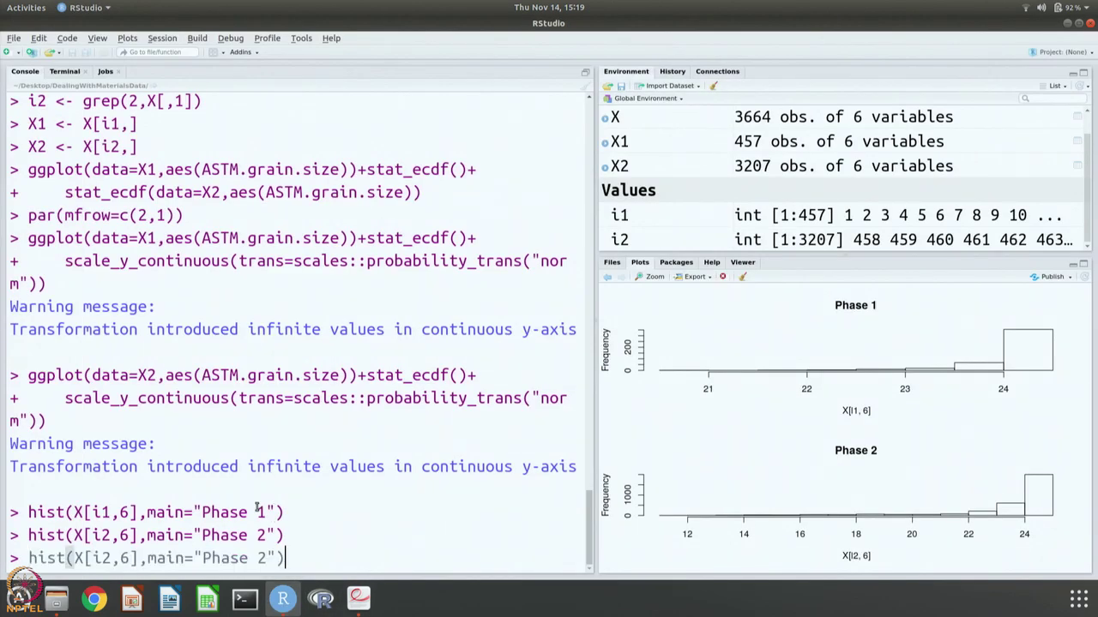
pyautogui.press('Left')
pyautogui.press('Left')
pyautogui.press('Left')
pyautogui.press('Left')
pyautogui.press('Left')
pyautogui.press('Left')
pyautogui.press('Left')
pyautogui.press('Left')
pyautogui.press('BackSpace')
pyautogui.press('BackSpace')
pyautogui.press('BackSpace')
pyautogui.press('BackSpace')
pyautogui.write('b')
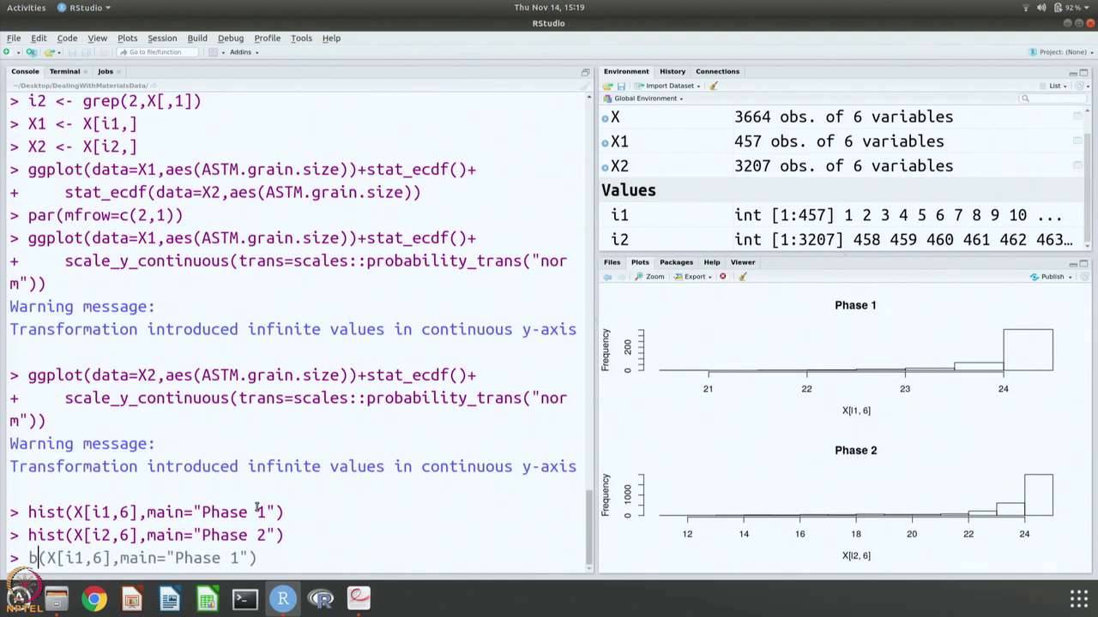
pyautogui.write('oxplot')
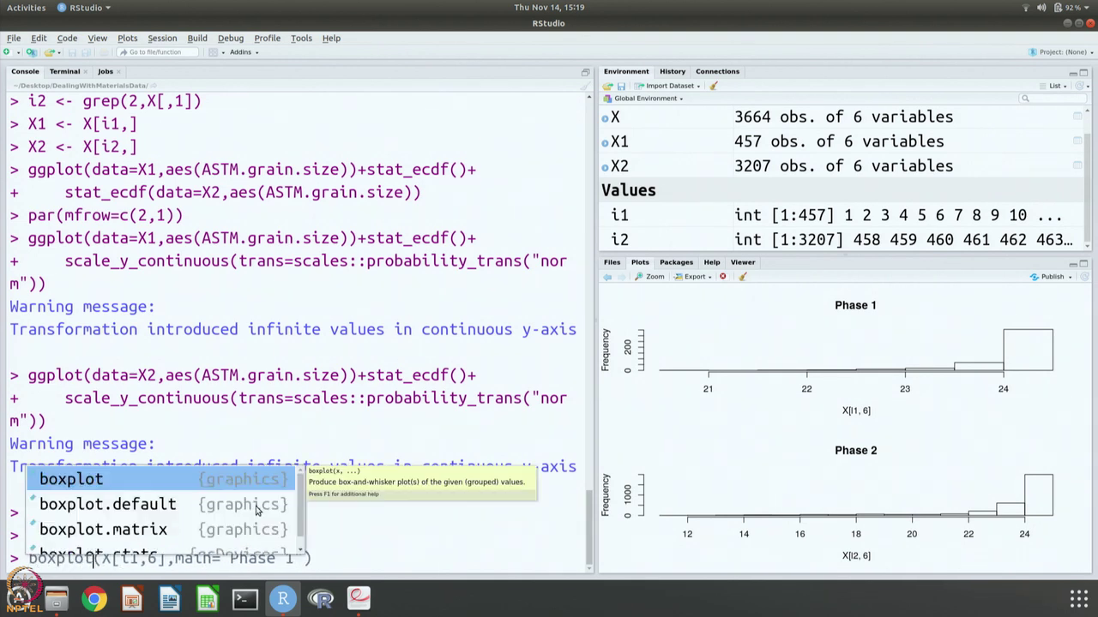
pyautogui.press('Escape')
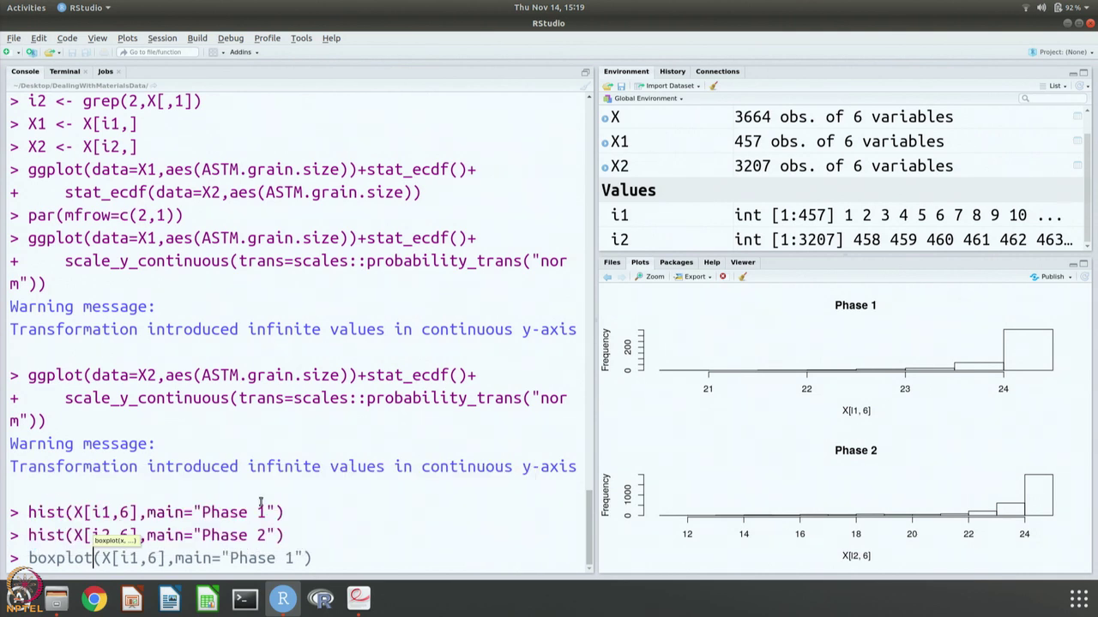
pyautogui.click(348, 563)
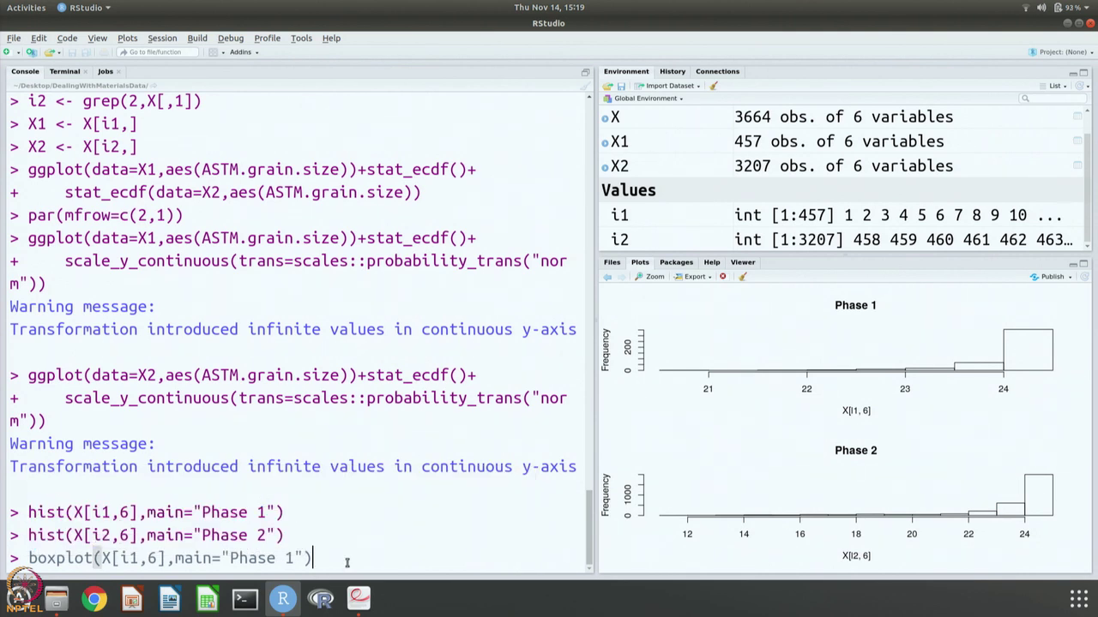
pyautogui.press('Return')
# Redraw the Phase 1 box plot horizontally by adding horizontal=TRUE
pyautogui.press('Up')
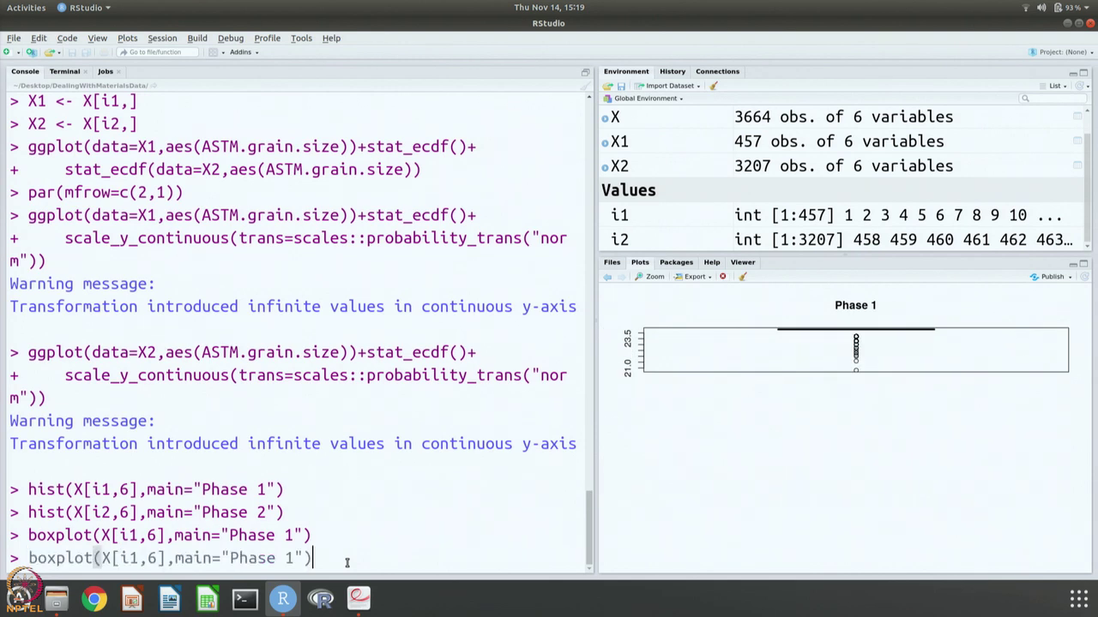
pyautogui.press('Left')
pyautogui.press('Left')
pyautogui.press('Left')
pyautogui.press('Left')
pyautogui.press('Left')
pyautogui.press('Left')
pyautogui.press('Left')
pyautogui.press('Left')
pyautogui.press('Left')
pyautogui.press('Left')
pyautogui.press('Up')
pyautogui.press('Down')
pyautogui.press('End')
pyautogui.press('Left')
pyautogui.press('Left')
pyautogui.write(',hor')
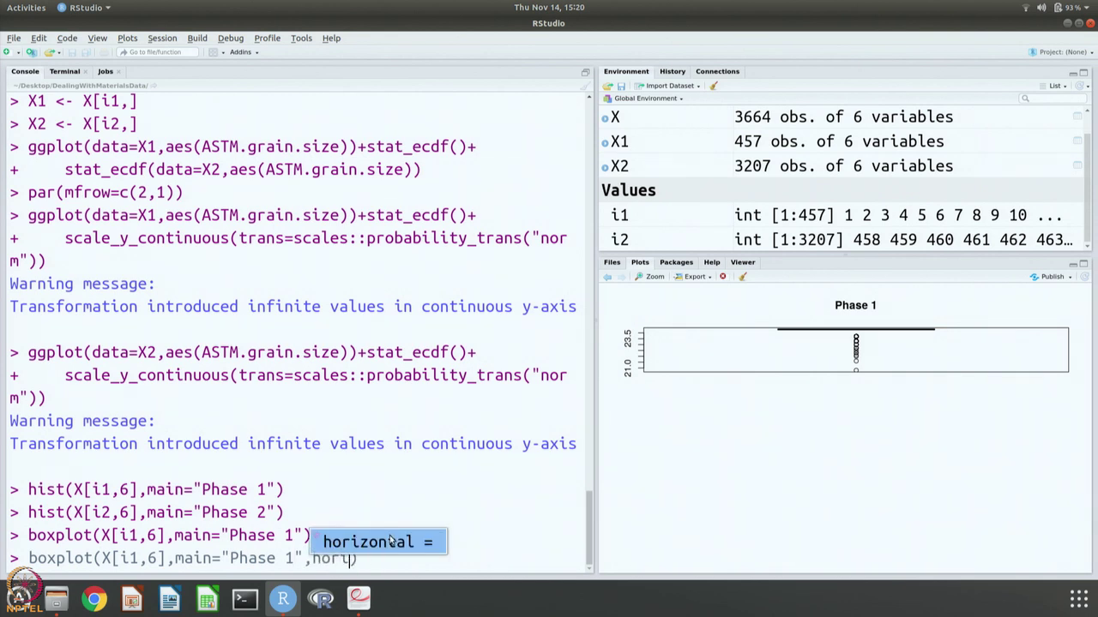
pyautogui.click(390, 537)
pyautogui.write('TRUE')
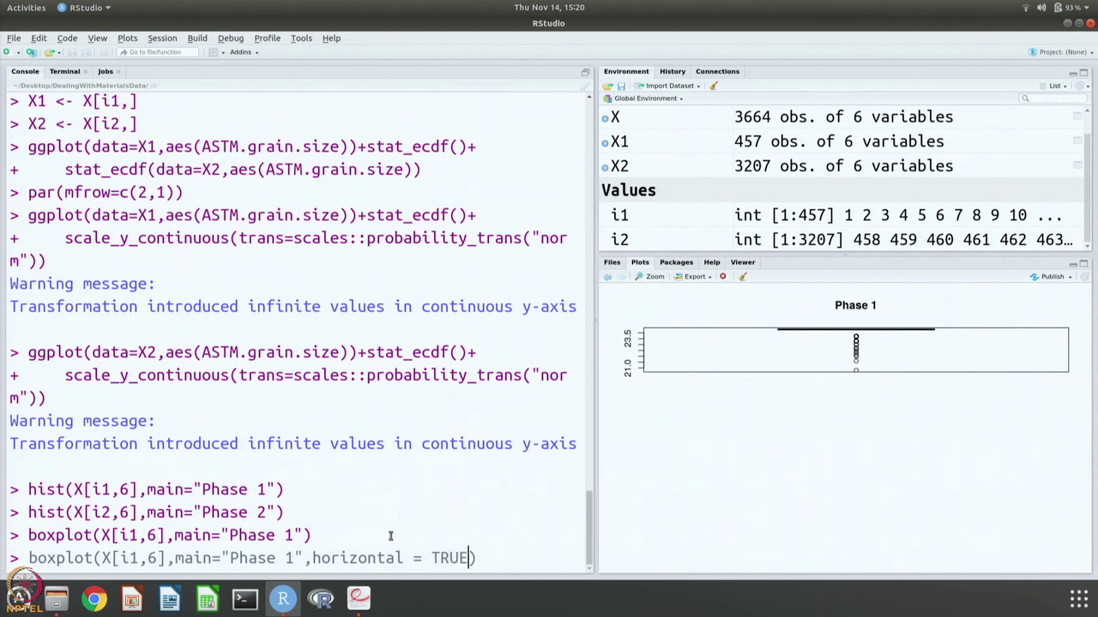
pyautogui.press('Return')
pyautogui.press('Up')
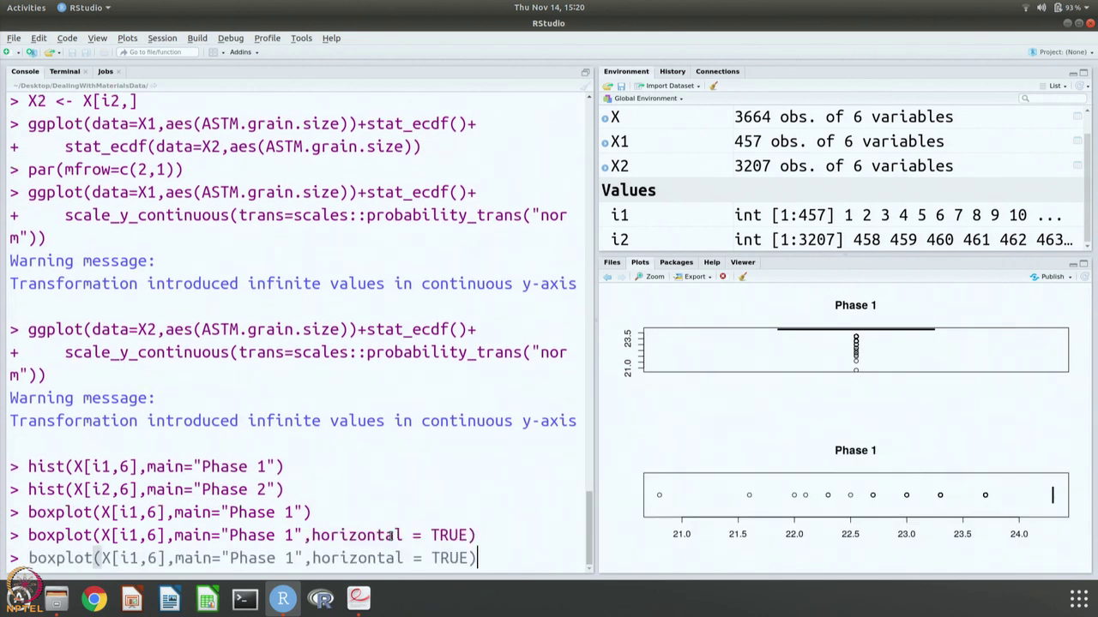
pyautogui.press('Return')
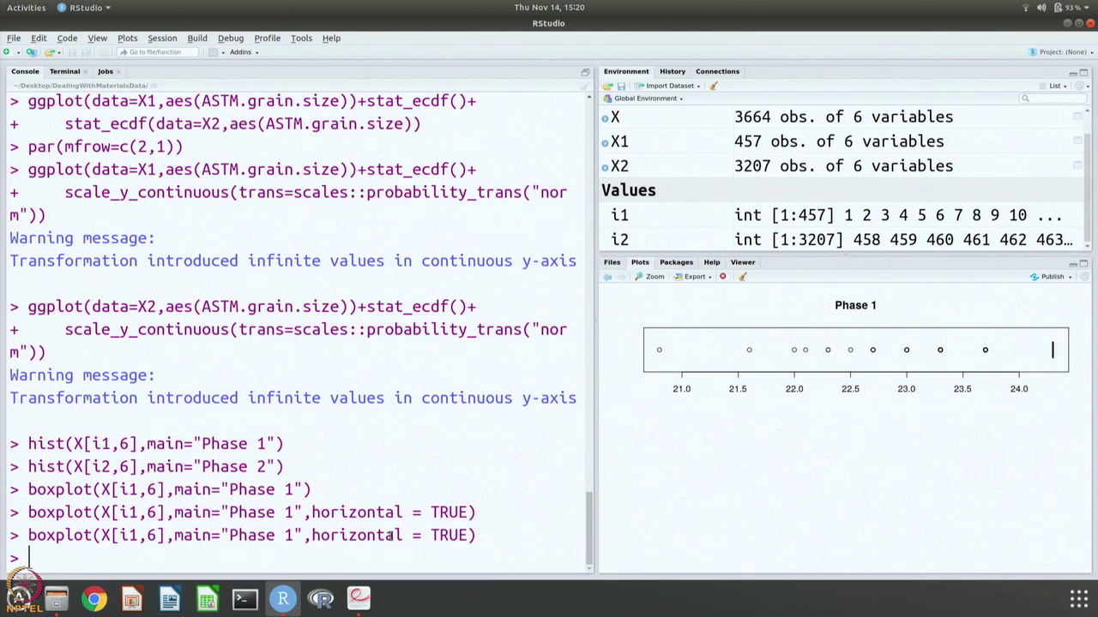
# Run boxplot(X[i2,6],main="Phase 2",horizontal=TRUE) for the Phase 2 box plot
pyautogui.press('Up')
pyautogui.press('Left')
pyautogui.press('Left')
pyautogui.press('Left')
pyautogui.press('Left')
pyautogui.press('Left')
pyautogui.press('Left')
pyautogui.press('Left')
pyautogui.press('Left')
pyautogui.press('Left')
pyautogui.press('Left')
pyautogui.press('Left')
pyautogui.press('Left')
pyautogui.press('Left')
pyautogui.press('Left')
pyautogui.press('Left')
pyautogui.press('Left')
pyautogui.press('Left')
pyautogui.press('Left')
pyautogui.press('Left')
pyautogui.press('Left')
pyautogui.press('BackSpace')
pyautogui.write('2')
pyautogui.press('Right')
pyautogui.press('Right')
pyautogui.press('Right')
pyautogui.press('Right')
pyautogui.press('Right')
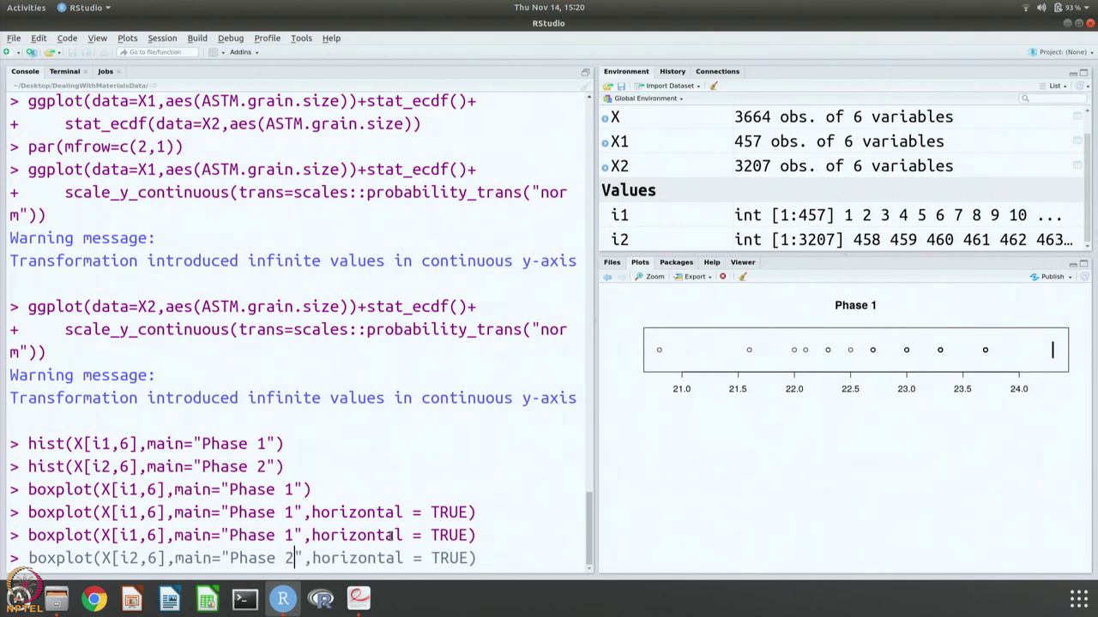
pyautogui.press('Return')
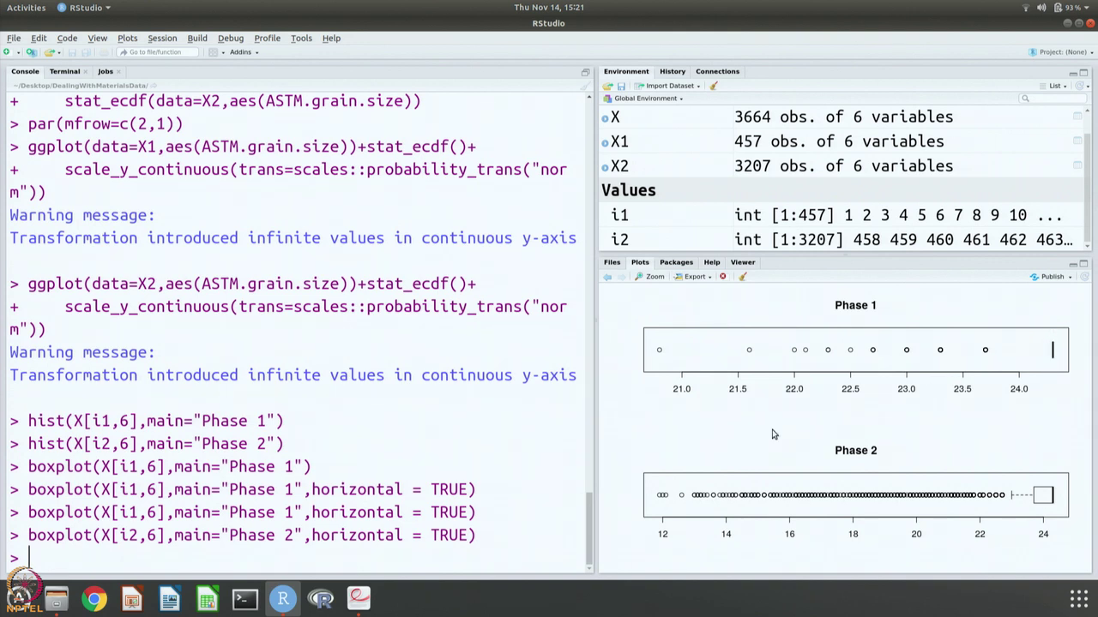
# Show the course notes PDF scrolled to page 14's X1/X2 mean, median and sd code
pyautogui.click(357, 600)
pyautogui.scroll(-15, 483, 470)
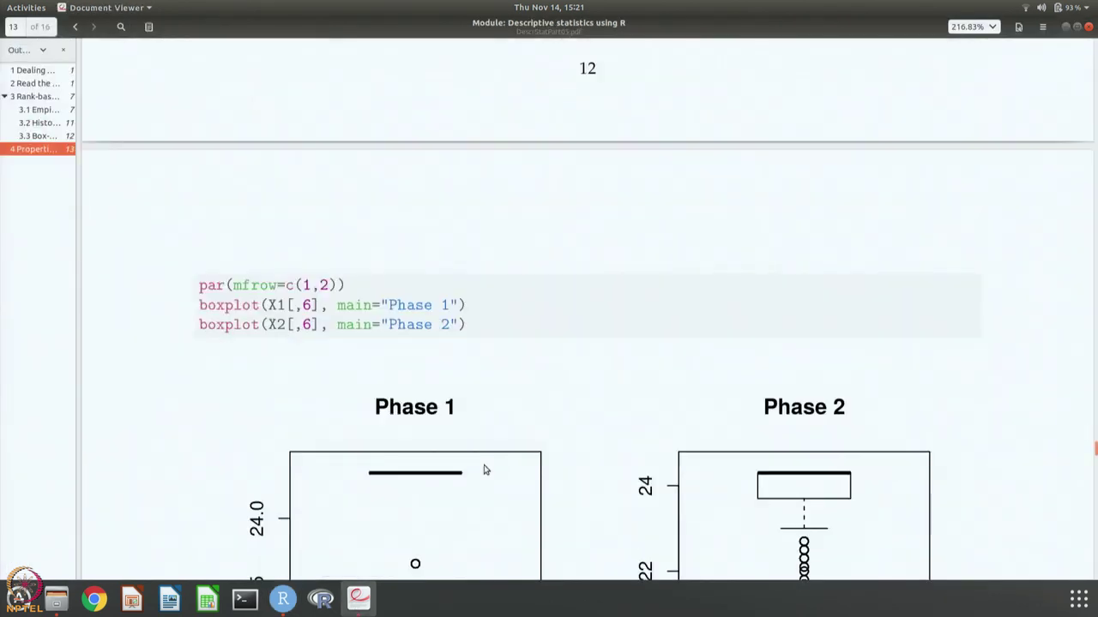
pyautogui.scroll(-6, 484, 470)
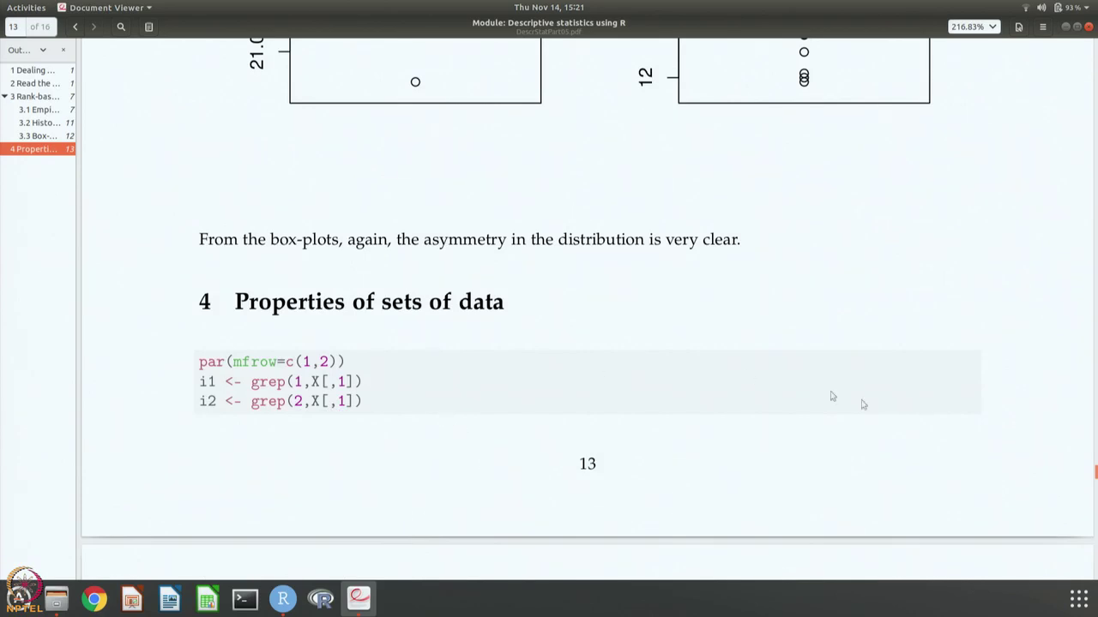
pyautogui.scroll(-3, 840, 413)
pyautogui.scroll(-7, 841, 413)
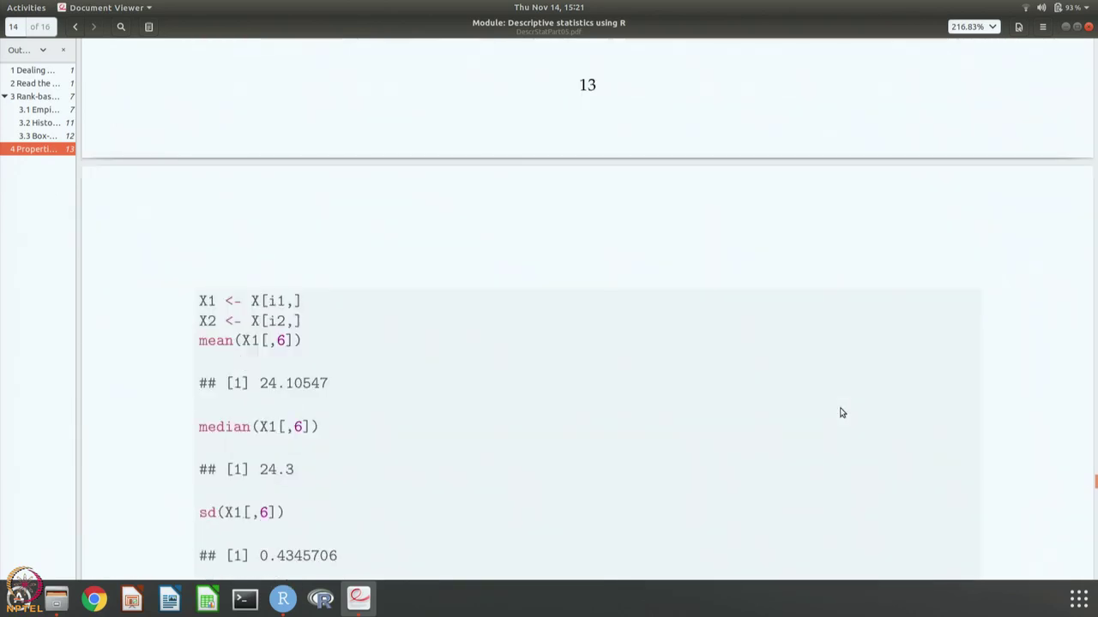
# Compute the grain-size means with mean(X[i1,6]) and mean(X[i2,6]): 24.10547 and 23.36614
pyautogui.click(283, 597)
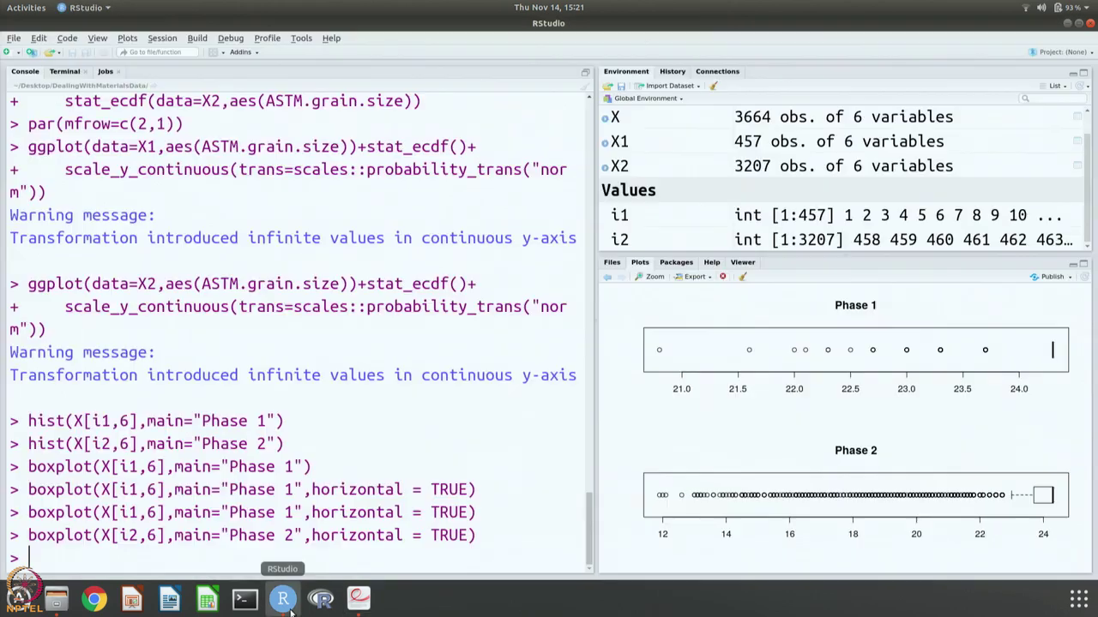
pyautogui.write('mean(X[i1,6')
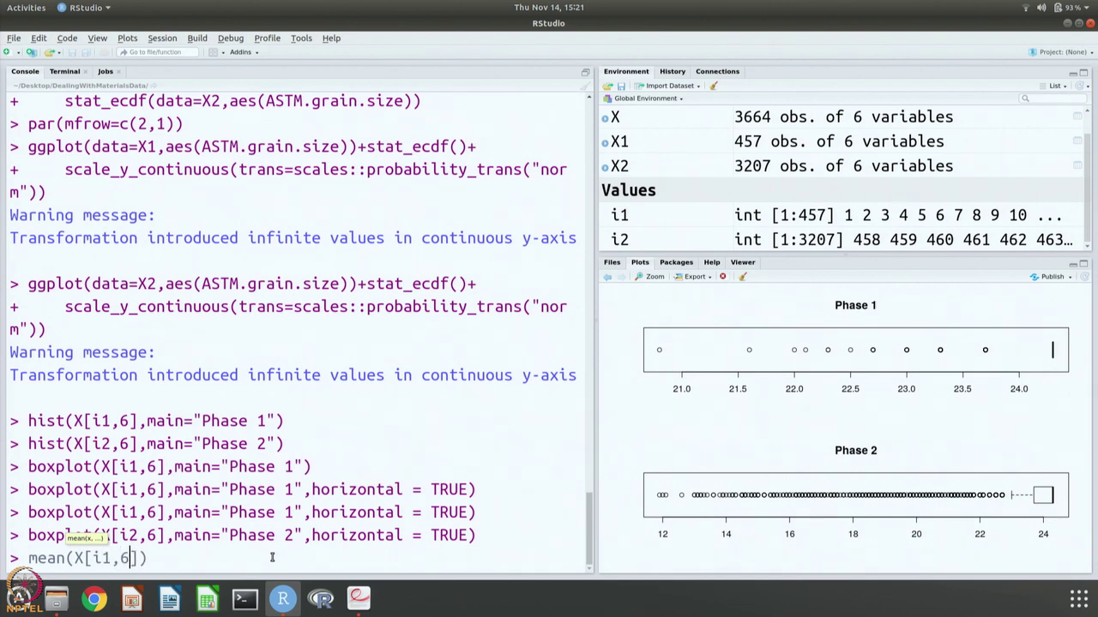
pyautogui.press('Return')
pyautogui.press('Up')
pyautogui.press('Left')
pyautogui.press('Left')
pyautogui.press('Left')
pyautogui.press('Left')
pyautogui.press('BackSpace')
pyautogui.write('2')
pyautogui.press('Return')
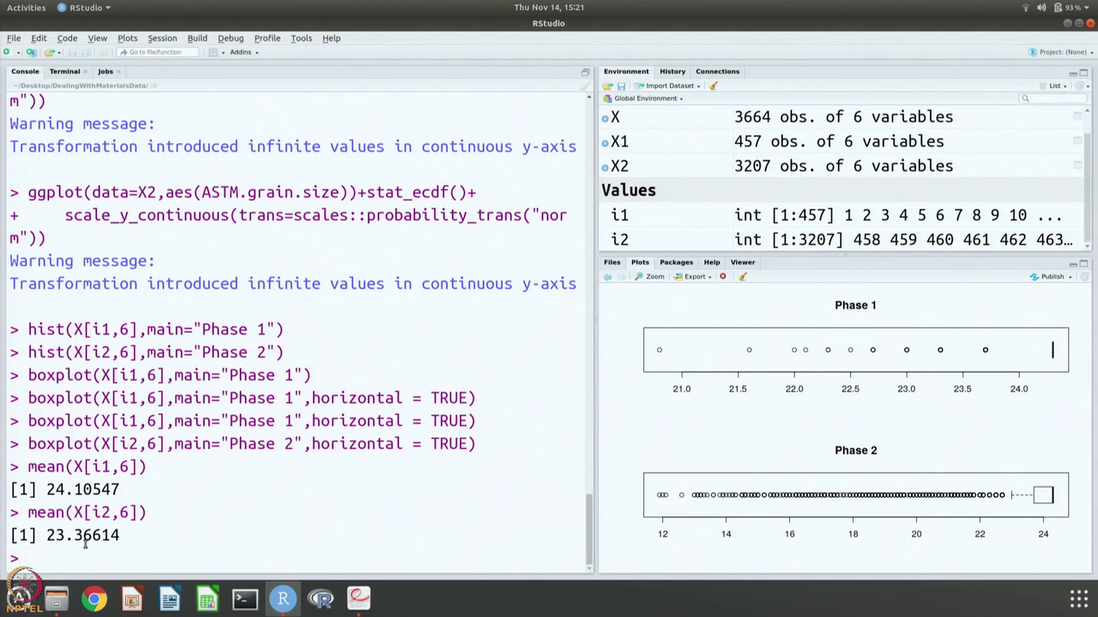
# Compute the standard deviations with sd(X[i1,6]) and sd(X[i2,6]): 0.4345706 and 2.029911
pyautogui.write('sd(')
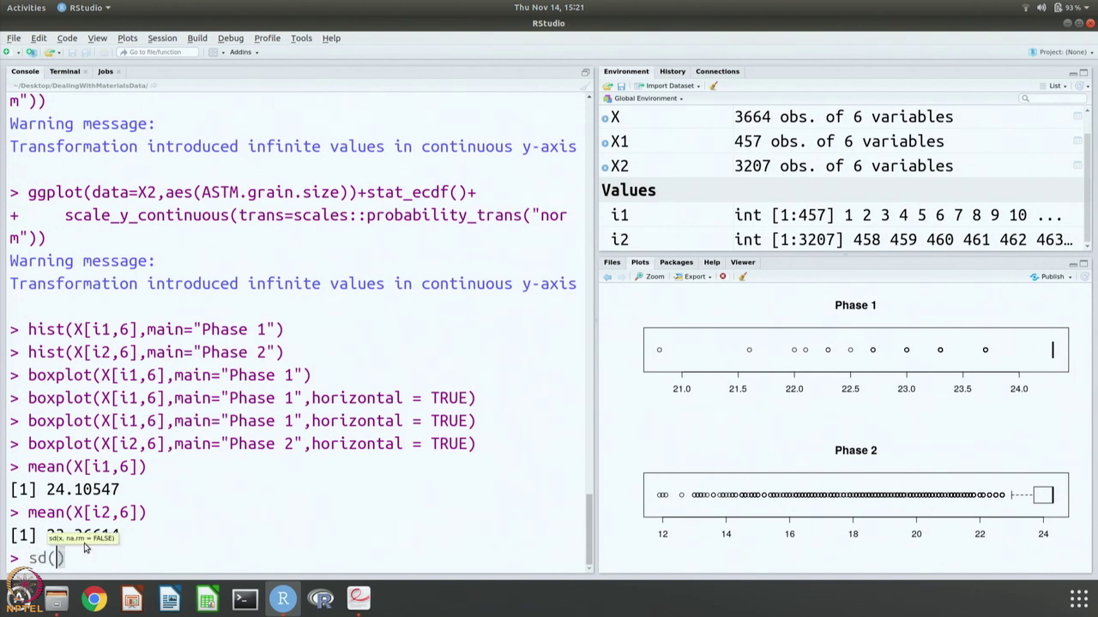
pyautogui.write('XX[i1,6')
pyautogui.press('Return')
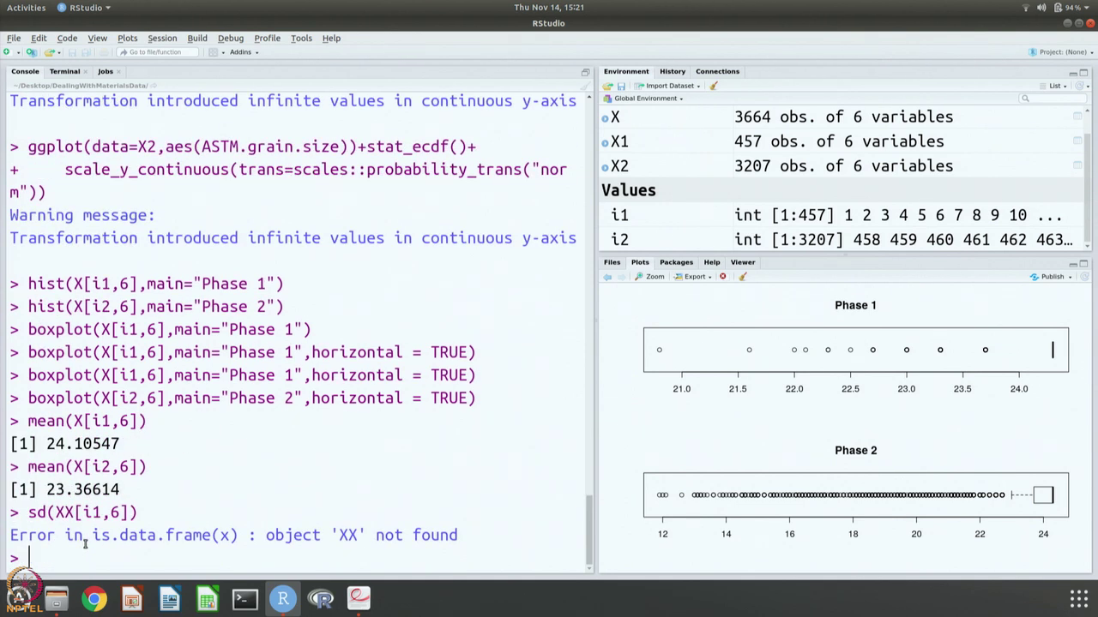
pyautogui.press('Up')
pyautogui.press('Left')
pyautogui.press('BackSpace')
pyautogui.press('Return')
pyautogui.press('Up')
pyautogui.press('Left')
pyautogui.press('Left')
pyautogui.press('Left')
pyautogui.press('Left')
pyautogui.press('BackSpace')
pyautogui.write('2')
pyautogui.press('Return')
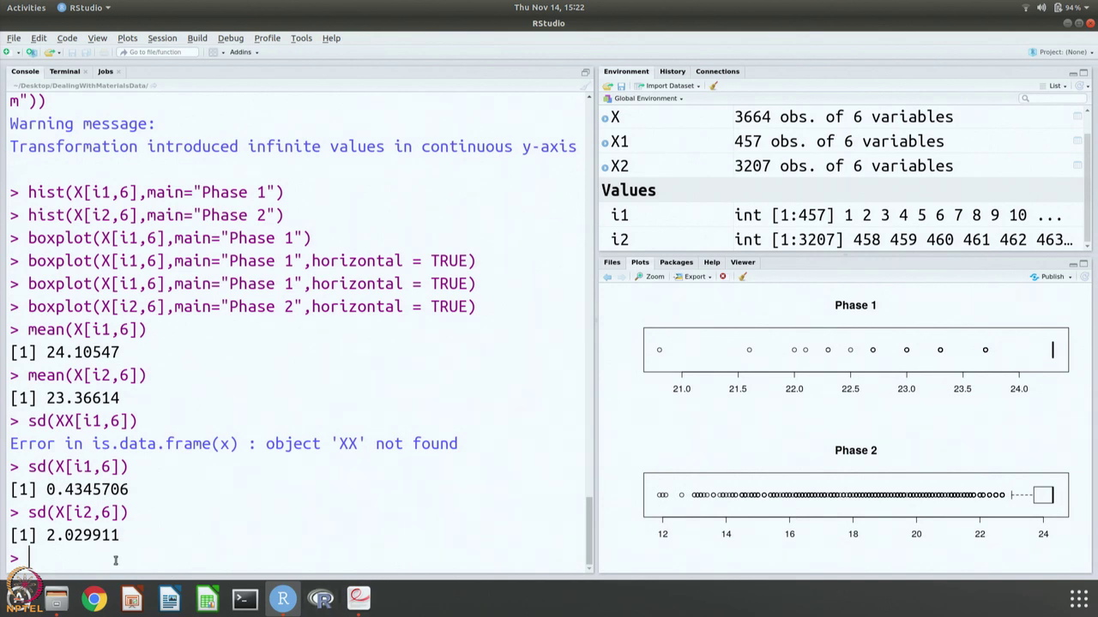
# Compute the Phase 1 grain-size variance with var(X[i1,6]), giving 0.1888516
pyautogui.write('var')
pyautogui.press('BackSpace')
pyautogui.press('BackSpace')
pyautogui.press('BackSpace')
pyautogui.press('Up')
pyautogui.press('Left')
pyautogui.press('BackSpace')
pyautogui.press('BackSpace')
pyautogui.write('var')
pyautogui.press('Right')
pyautogui.press('Right')
pyautogui.press('Right')
pyautogui.press('Right')
pyautogui.press('BackSpace')
pyautogui.write('1')
pyautogui.press('Return')
# Compute the Phase 2 variance with var(X[i2,6]), giving 4.120537
pyautogui.press('Up')
pyautogui.press('Left')
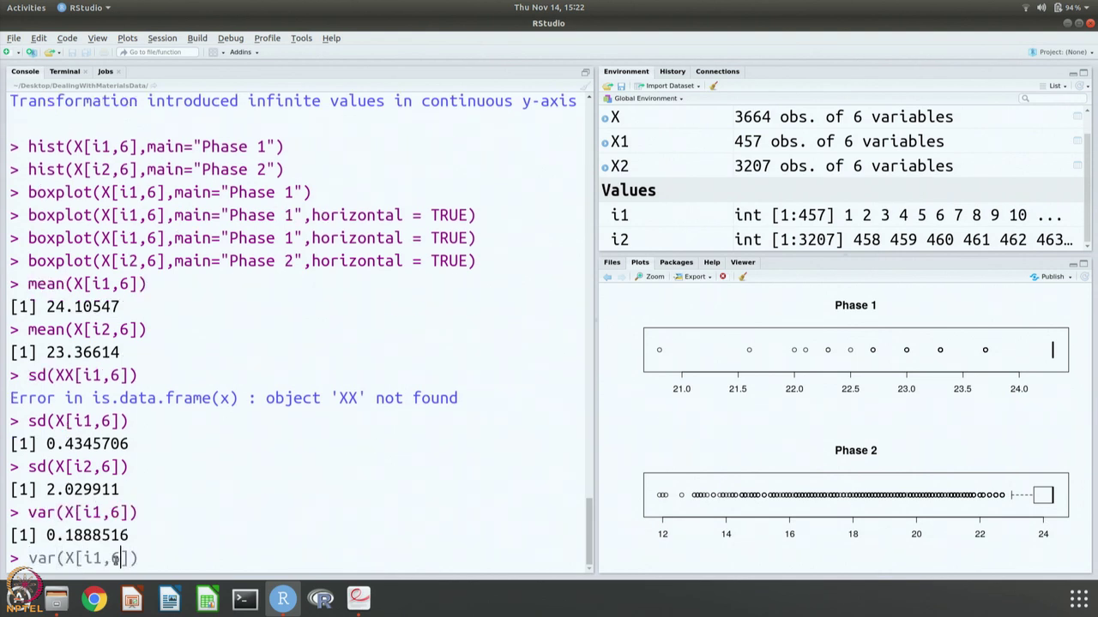
pyautogui.press('Left')
pyautogui.press('Left')
pyautogui.press('Left')
pyautogui.press('BackSpace')
pyautogui.write('2')
pyautogui.press('Return')
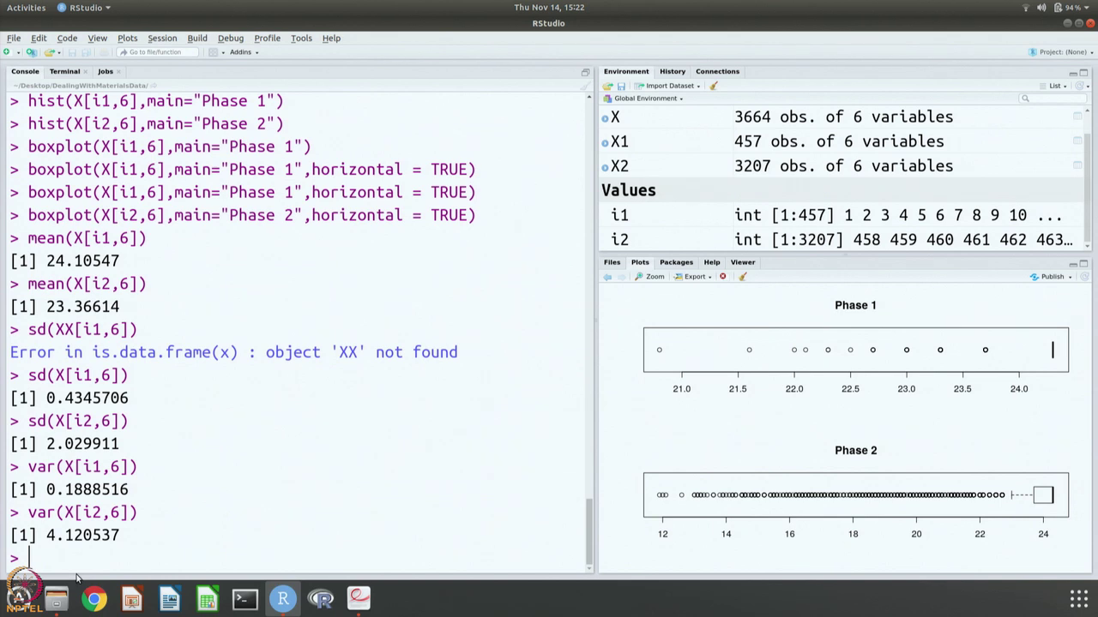
# Compute the Phase 1 median with median(X[i1,6]), giving 24.3
pyautogui.write('median')
pyautogui.press('BackSpace')
pyautogui.press('BackSpace')
pyautogui.press('BackSpace')
pyautogui.press('BackSpace')
pyautogui.press('BackSpace')
pyautogui.press('BackSpace')
pyautogui.press('Up')
pyautogui.press('Up')
pyautogui.press('Left')
pyautogui.press('Left')
pyautogui.press('Left')
pyautogui.press('BackSpace')
pyautogui.press('BackSpace')
pyautogui.press('BackSpace')
pyautogui.write('median')
pyautogui.press('Return')
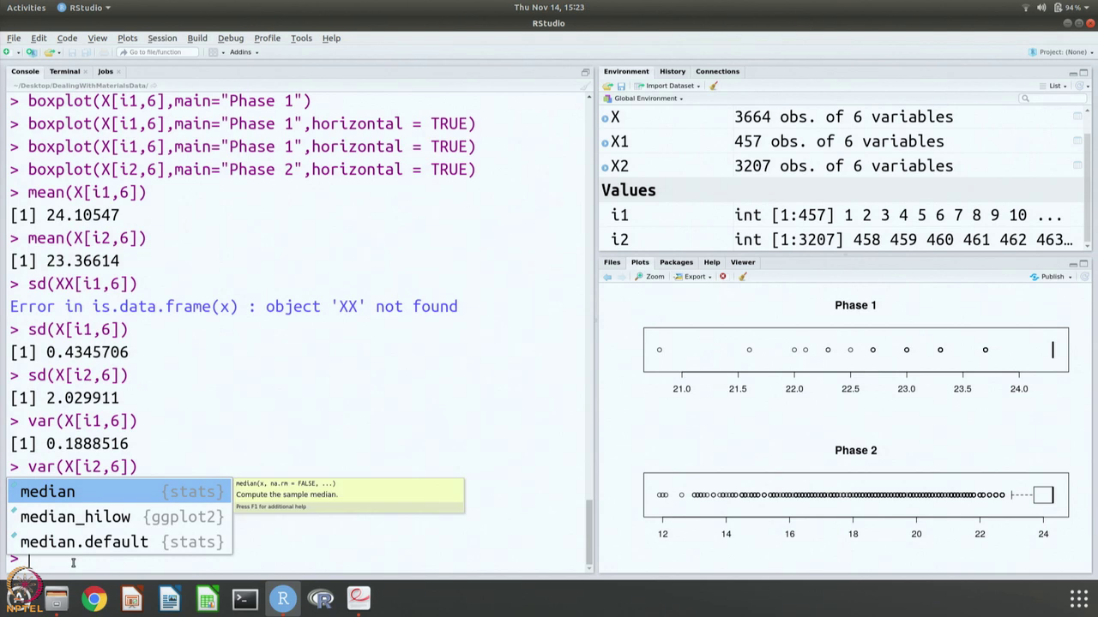
pyautogui.click(115, 495)
pyautogui.click(152, 564)
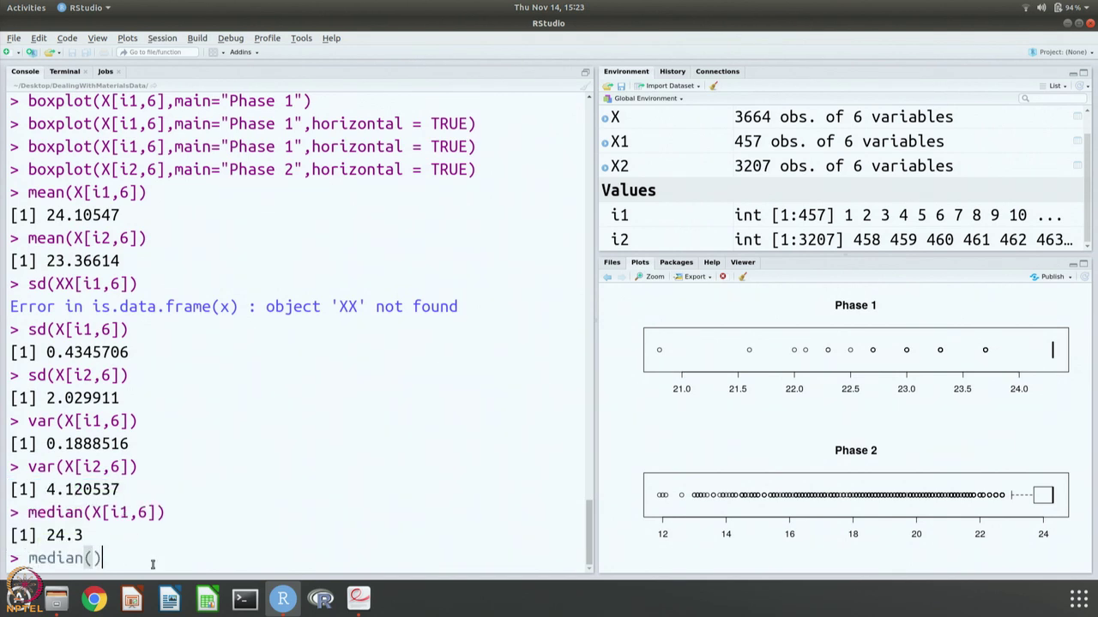
# Compute the Phase 2 median with median(X[i2,6]), also 24.3
pyautogui.press('Up')
pyautogui.press('Left')
pyautogui.press('Left')
pyautogui.press('Left')
pyautogui.press('BackSpace')
pyautogui.write('2')
pyautogui.press('Return')
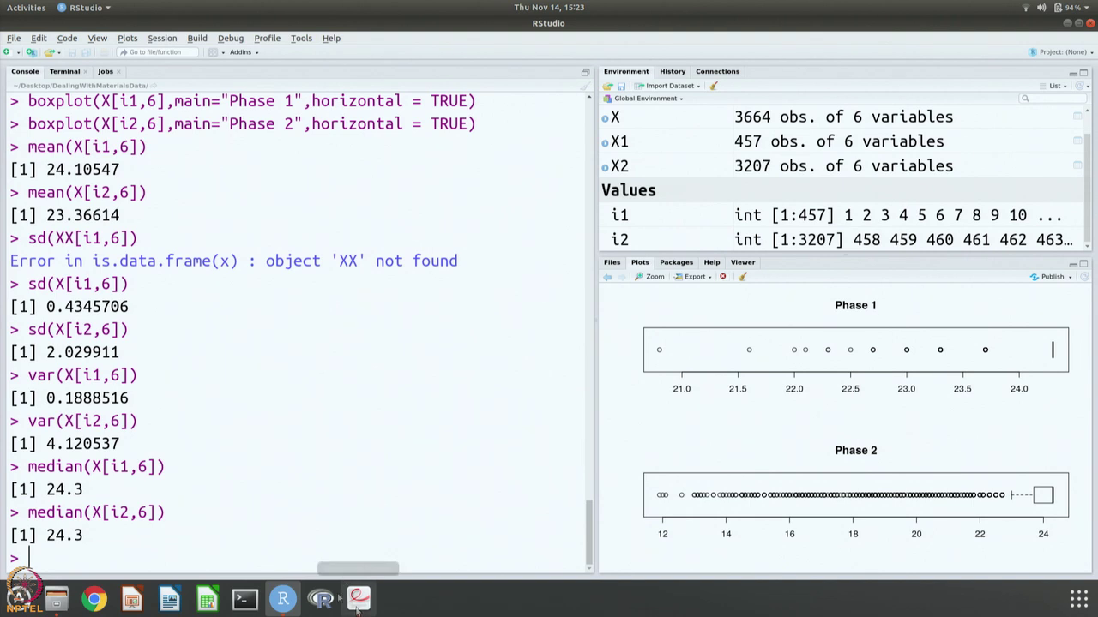
# Run quantile(X[i1,6]) and quantile(X[i2,6]), giving 20.8–24.3 and 11.9–24.3
pyautogui.write('quantile')
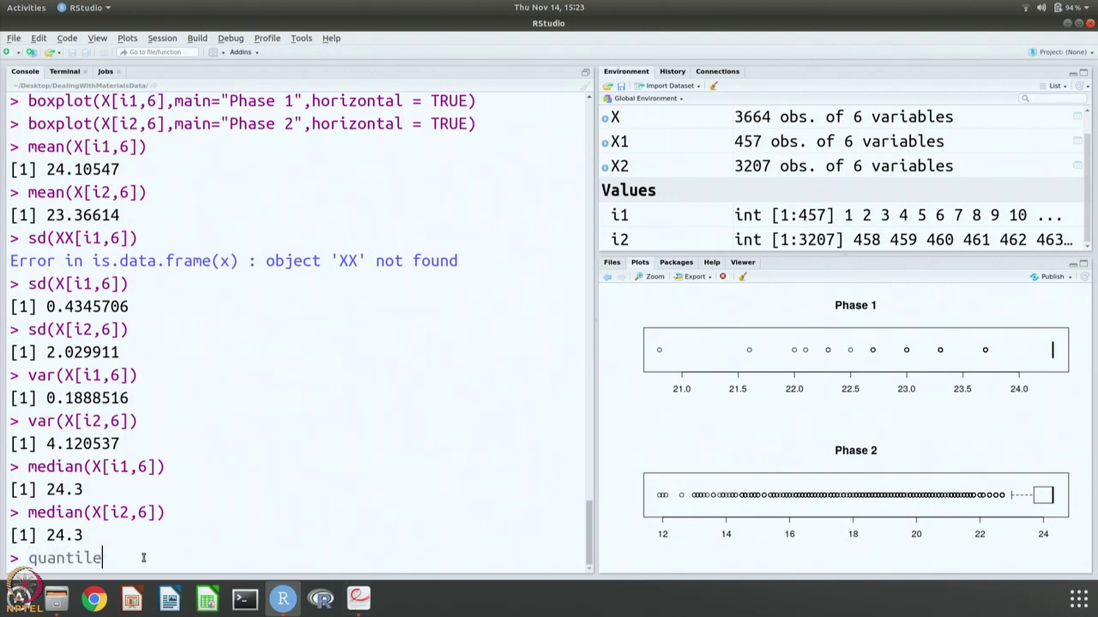
pyautogui.write('(X[i1,6')
pyautogui.press('Return')
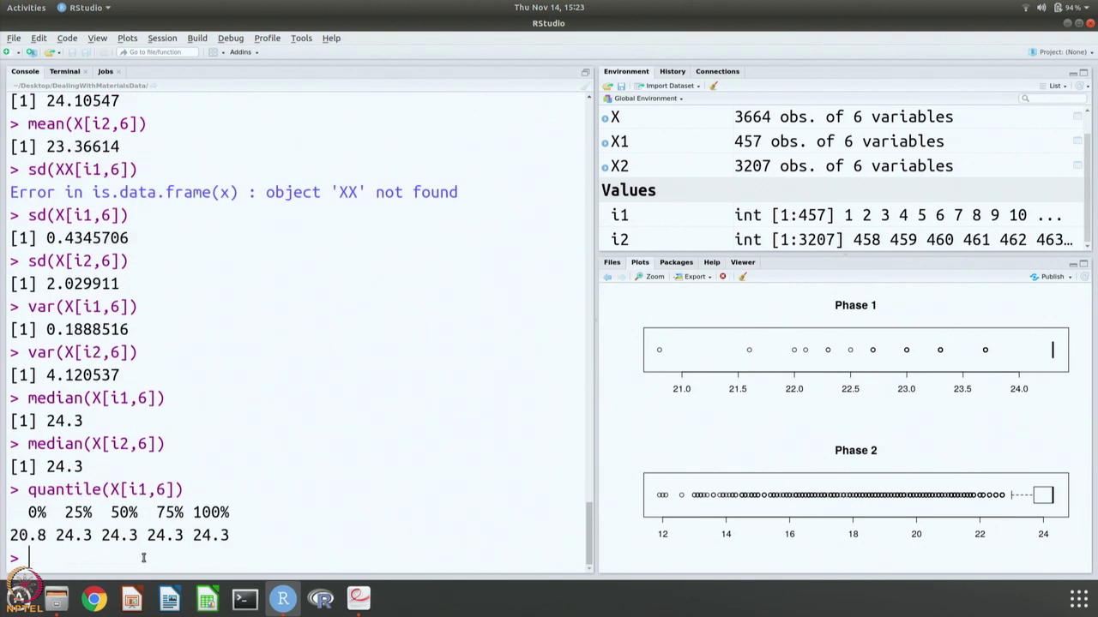
pyautogui.press('Up')
pyautogui.press('Left')
pyautogui.press('Left')
pyautogui.press('Left')
pyautogui.press('Left')
pyautogui.press('Left')
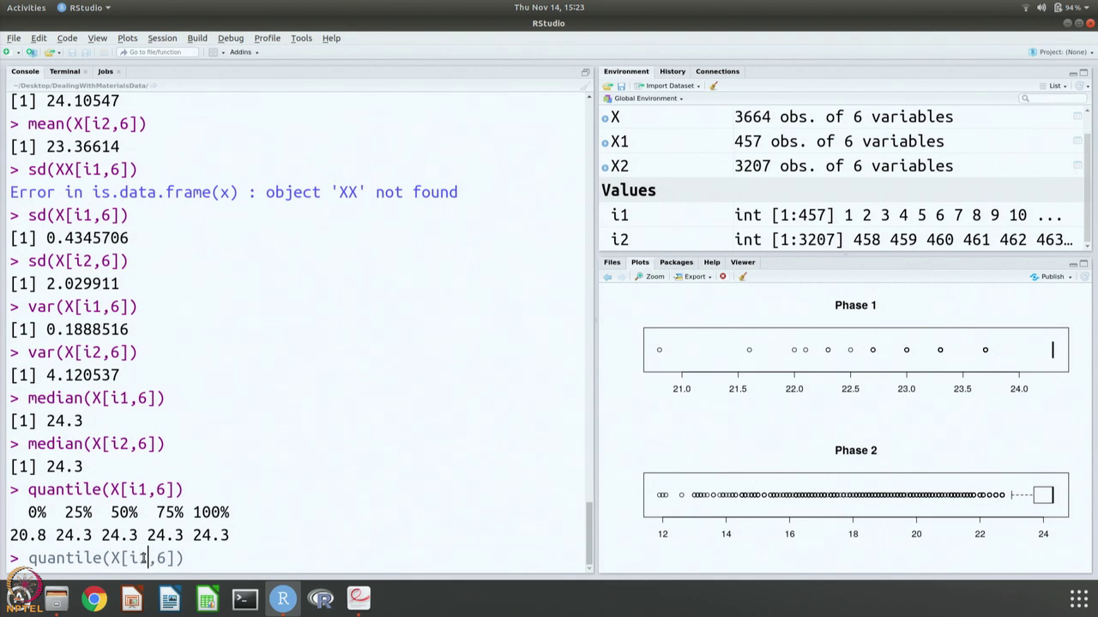
pyautogui.press('Delete')
pyautogui.write('2')
pyautogui.press('Return')
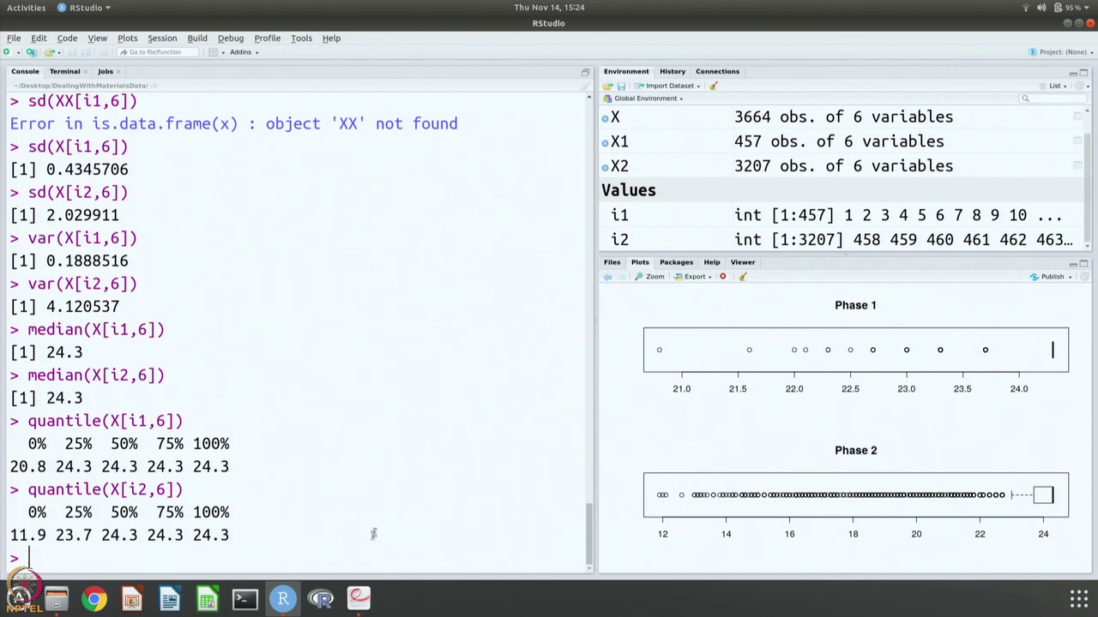
# Copy the plot(X1[,6]) code and its six abline lines from page 14 of the notes
pyautogui.click(359, 598)
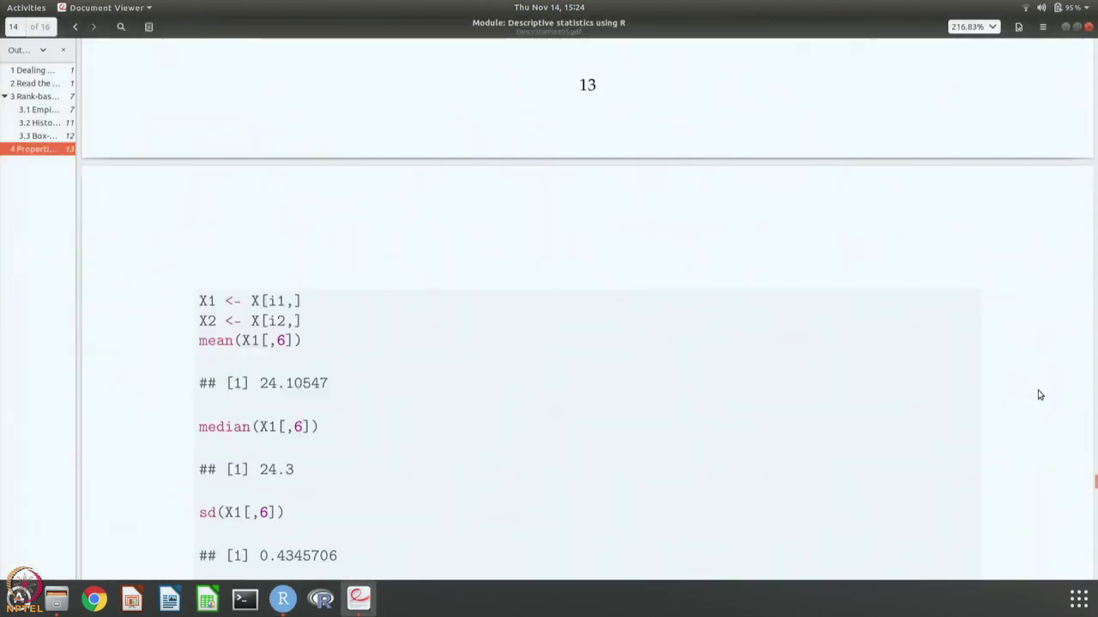
pyautogui.moveTo(1094, 483); pyautogui.dragTo(1094, 499)
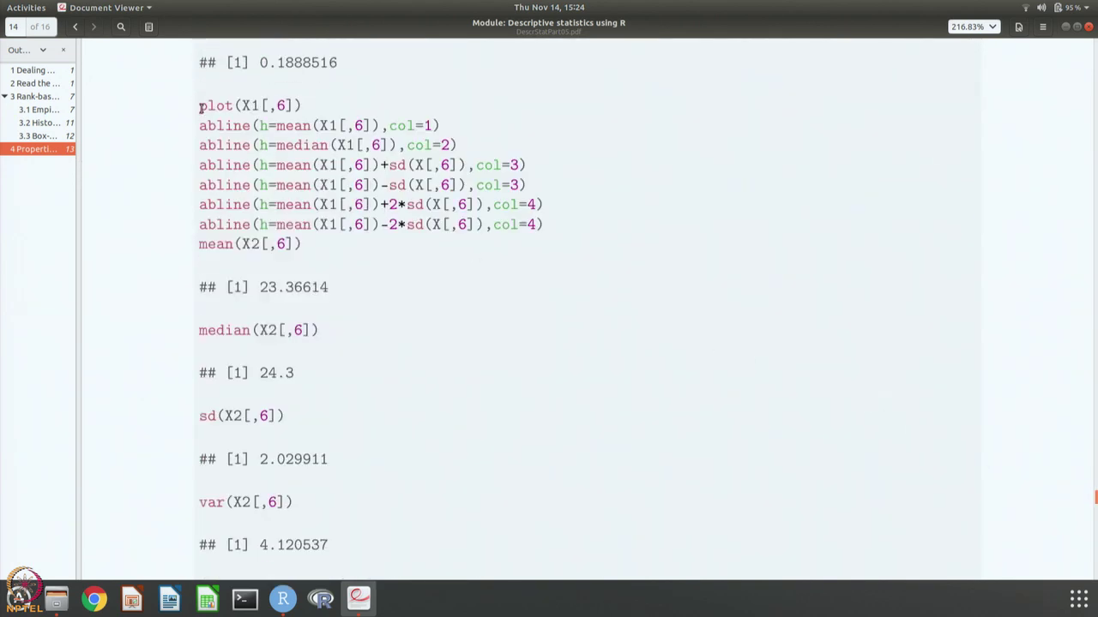
pyautogui.moveTo(199, 103); pyautogui.dragTo(561, 223)
pyautogui.hotkey('ctrl', 'c')
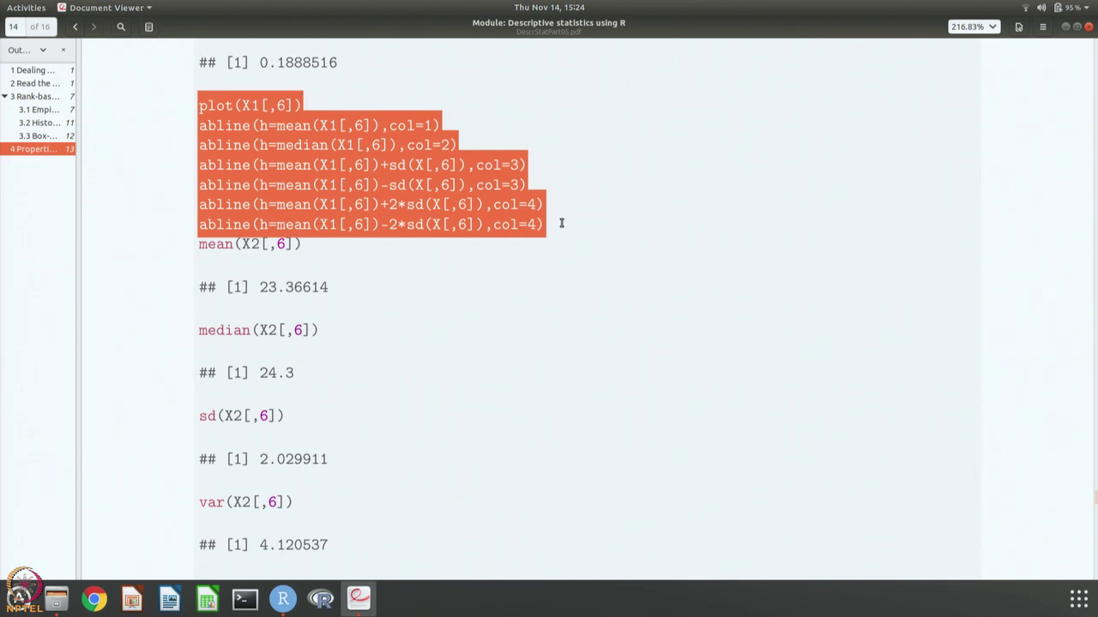
# Paste and run the Phase 1 plot(X1[,6]) and abline code in the console
pyautogui.click(282, 609)
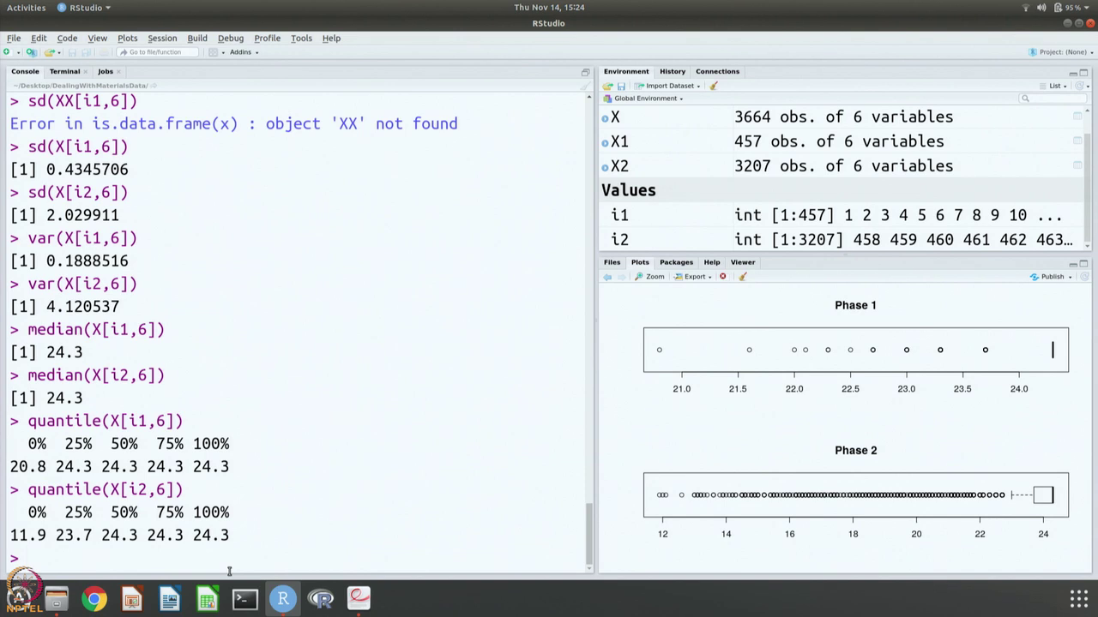
pyautogui.hotkey('ctrl', 'v')
pyautogui.press('Return')
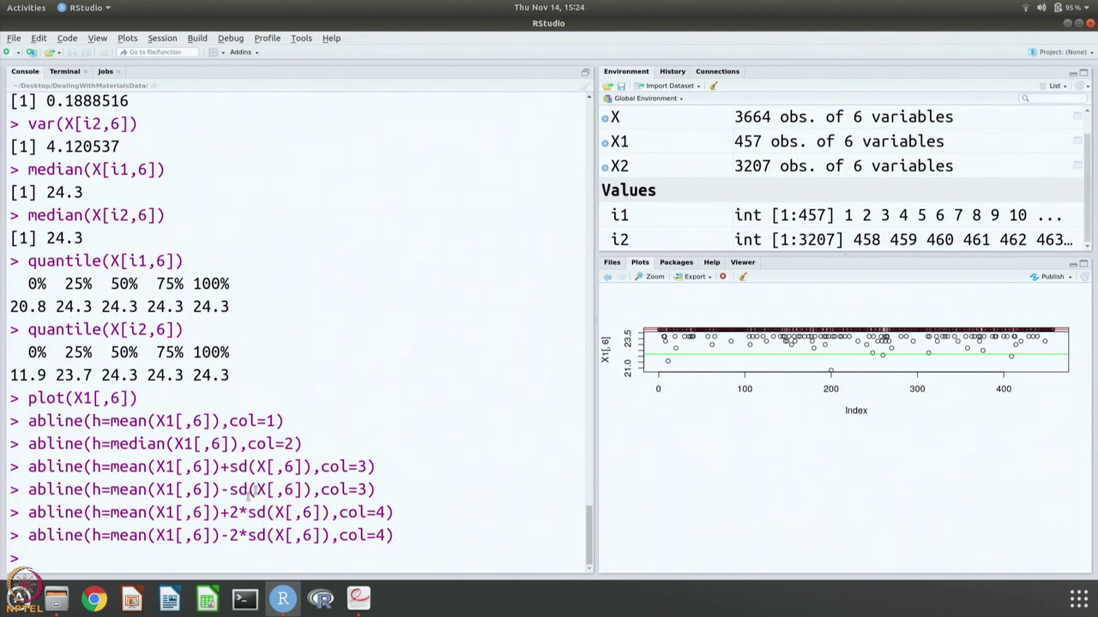
# Run par(mfrow=c(1,2)) and redraw the Phase 1 plot in the left panel
pyautogui.write('par')
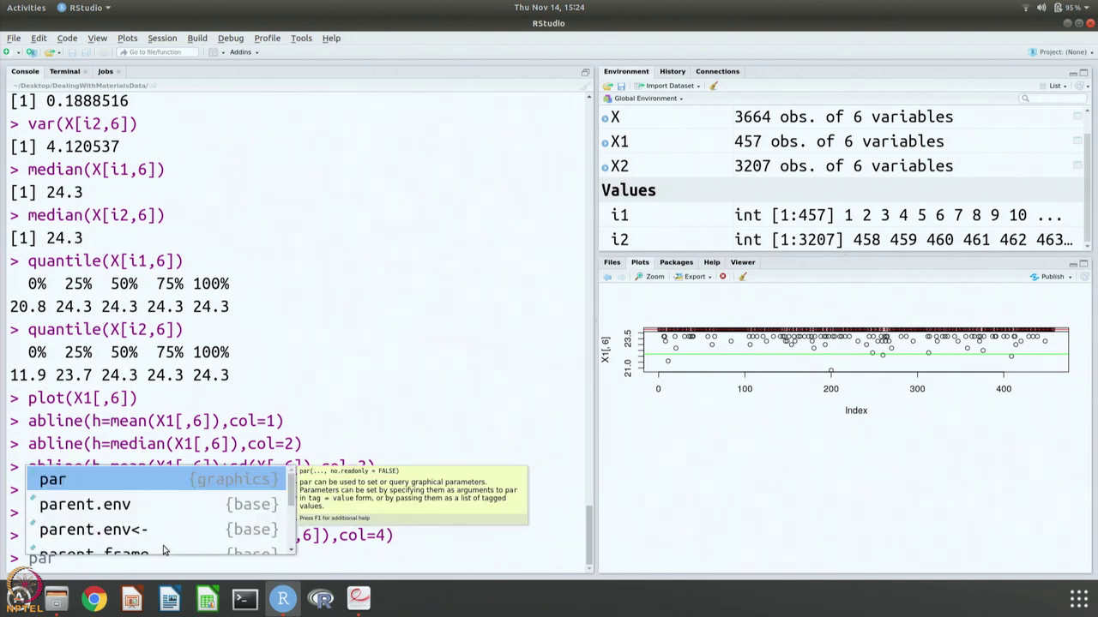
pyautogui.write('(mfcol')
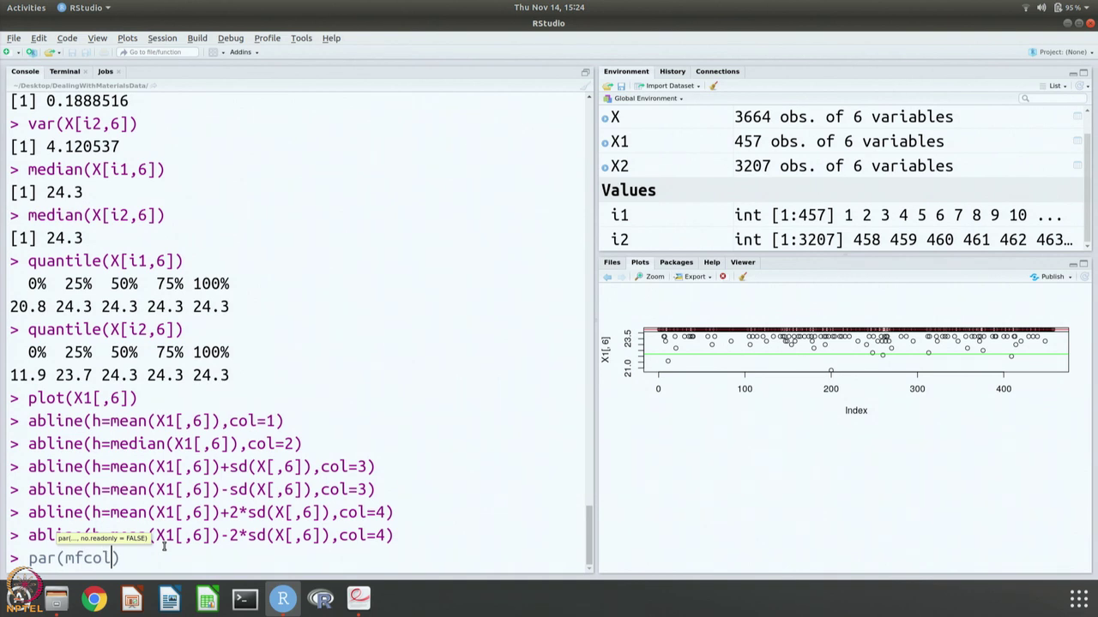
pyautogui.press('BackSpace')
pyautogui.press('BackSpace')
pyautogui.press('BackSpace')
pyautogui.write('row=c(')
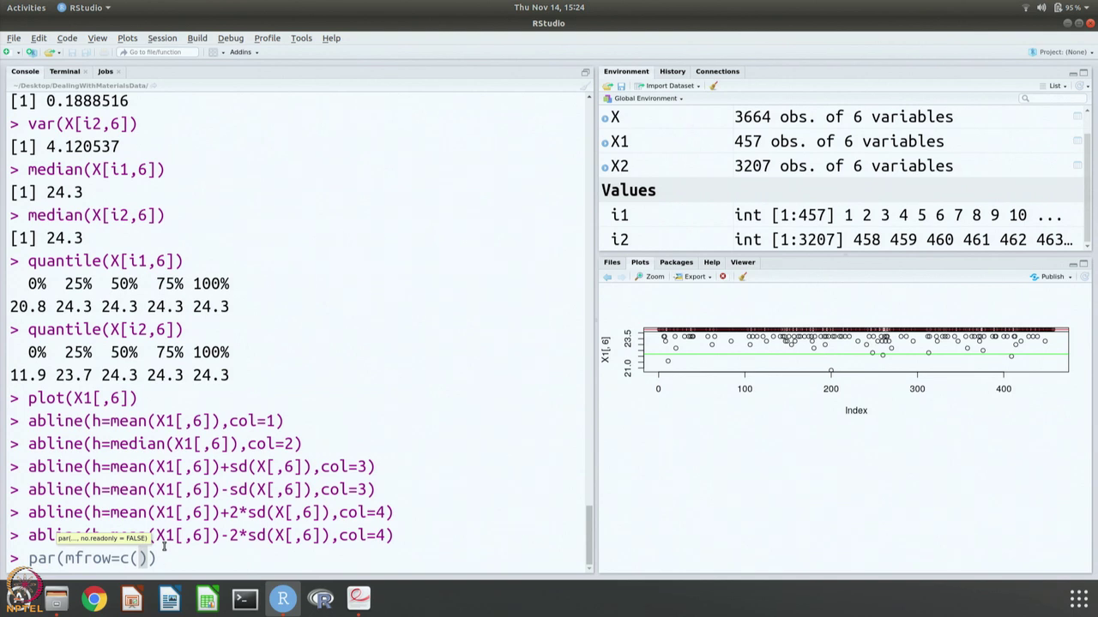
pyautogui.write('1,2')
pyautogui.press('Return')
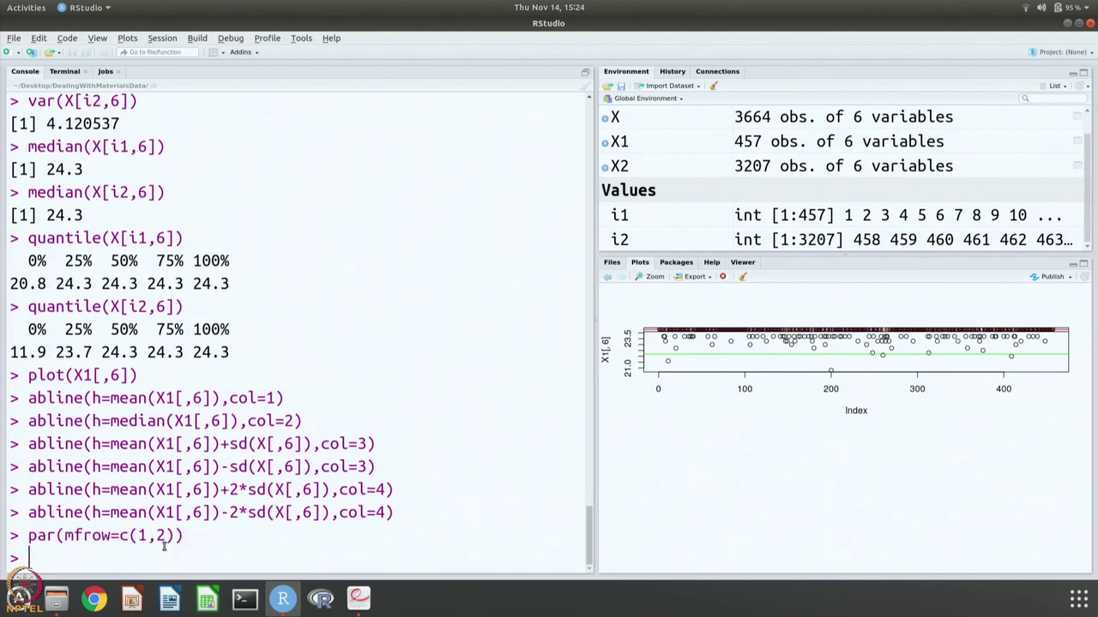
pyautogui.hotkey('ctrl', 'v')
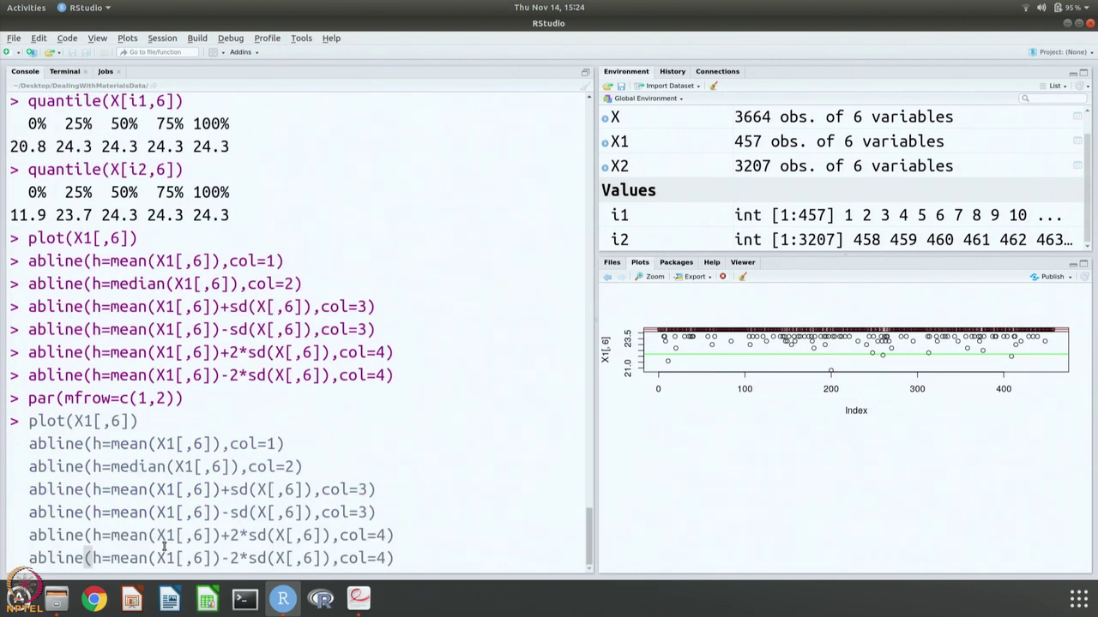
pyautogui.press('Return')
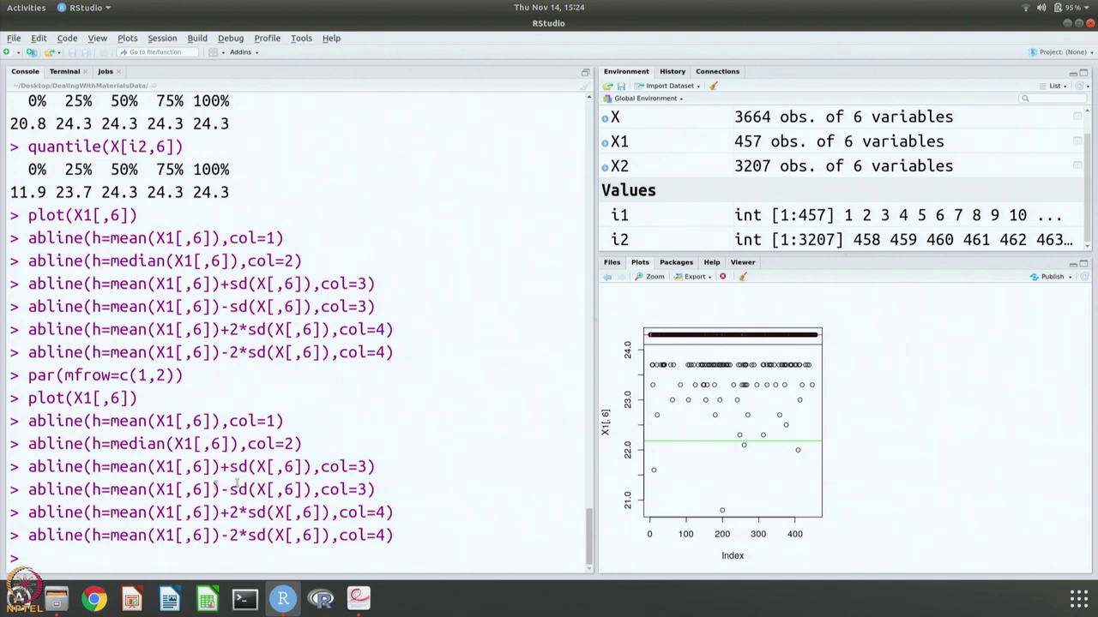
# Copy the plot(X2[,6]) block with its nine abline lines from page 14
pyautogui.click(358, 597)
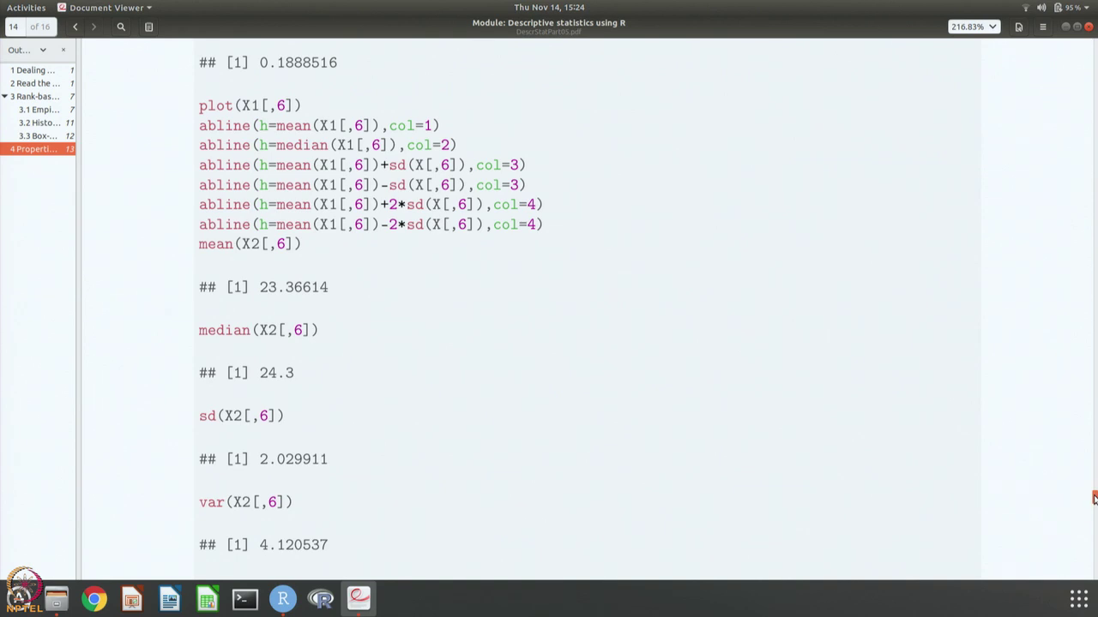
pyautogui.moveTo(1094, 499); pyautogui.dragTo(1094, 511)
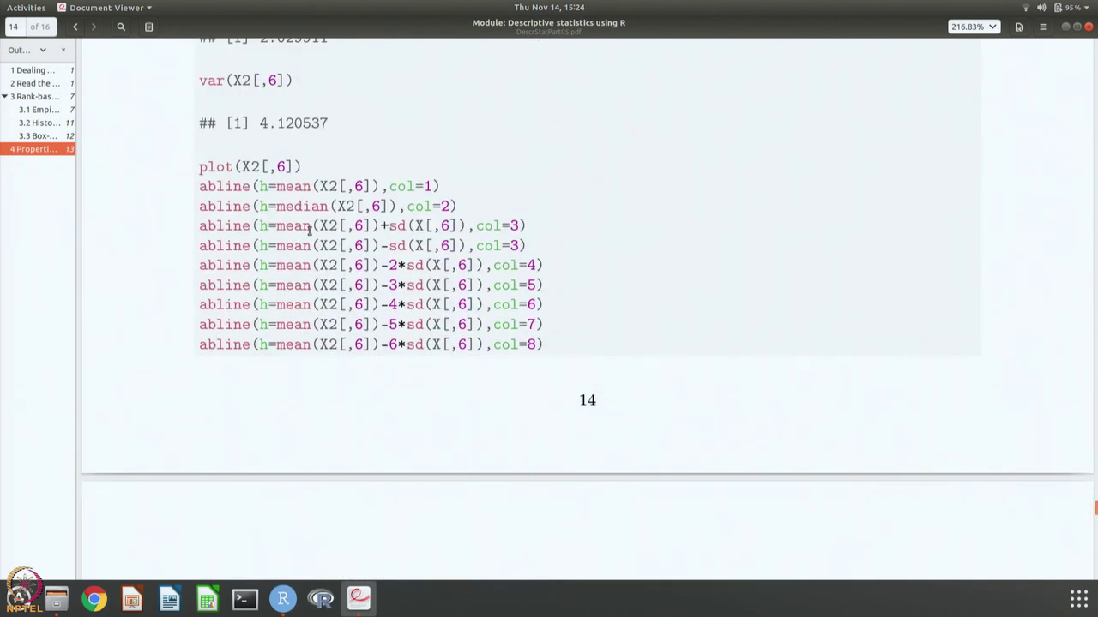
pyautogui.moveTo(204, 167); pyautogui.dragTo(566, 357)
pyautogui.hotkey('ctrl', 'c')
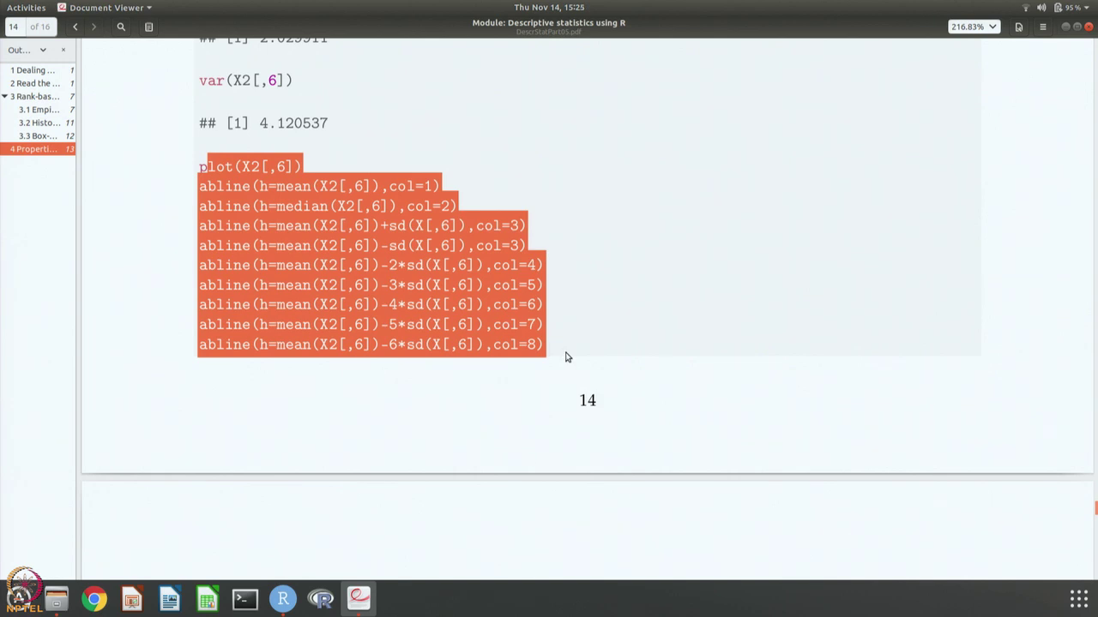
# Paste the copied phase 2 plotting code into the R console and run it
pyautogui.click(281, 596)
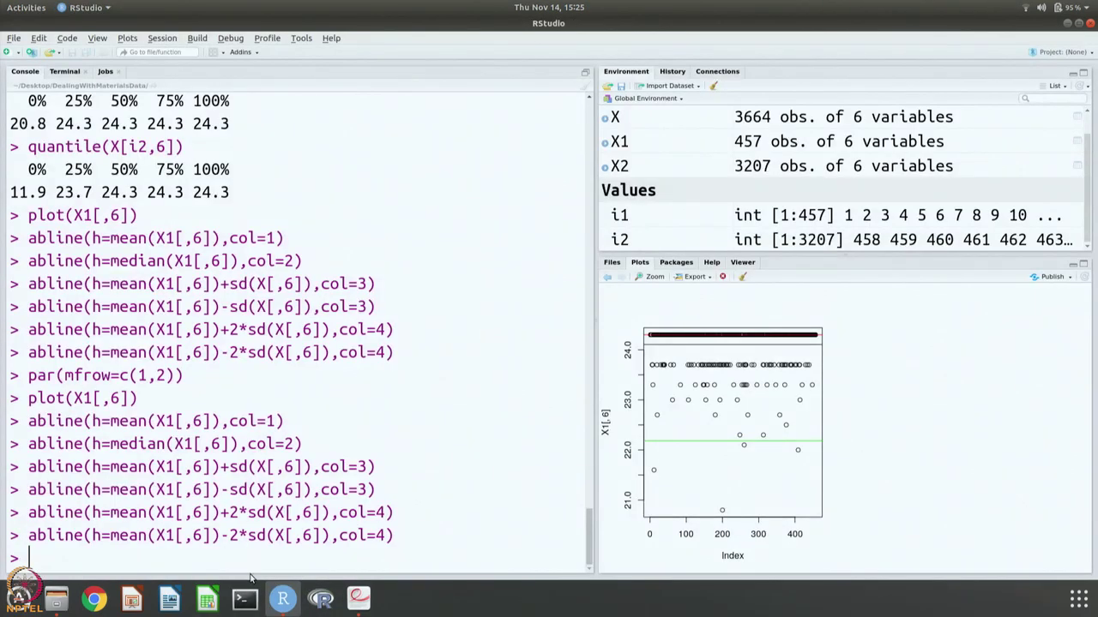
pyautogui.hotkey('ctrl', 'v')
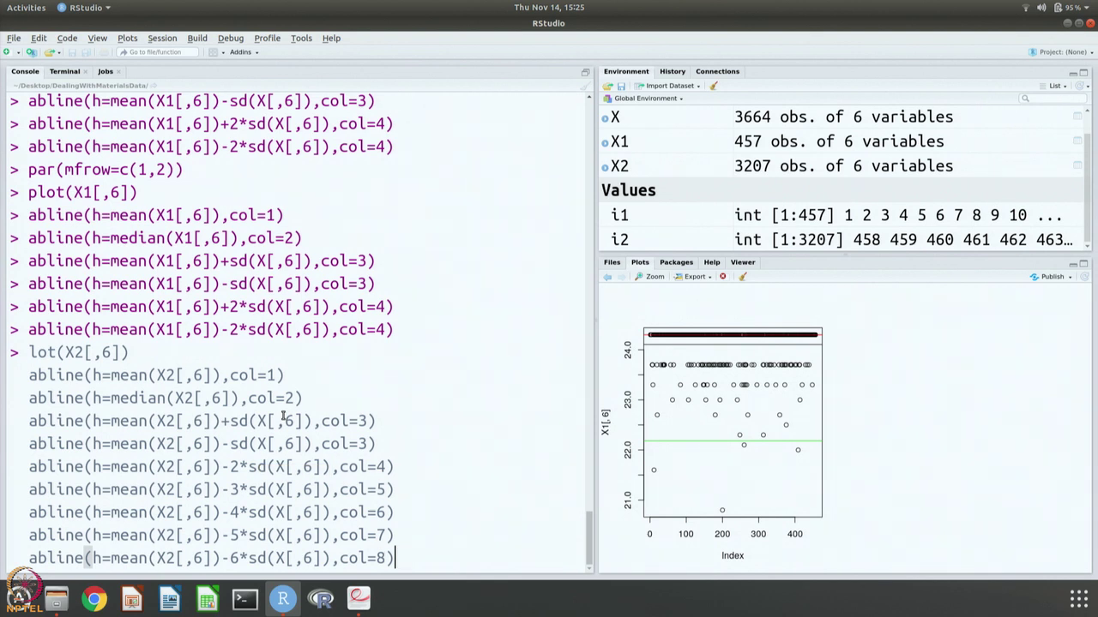
pyautogui.press('Return')
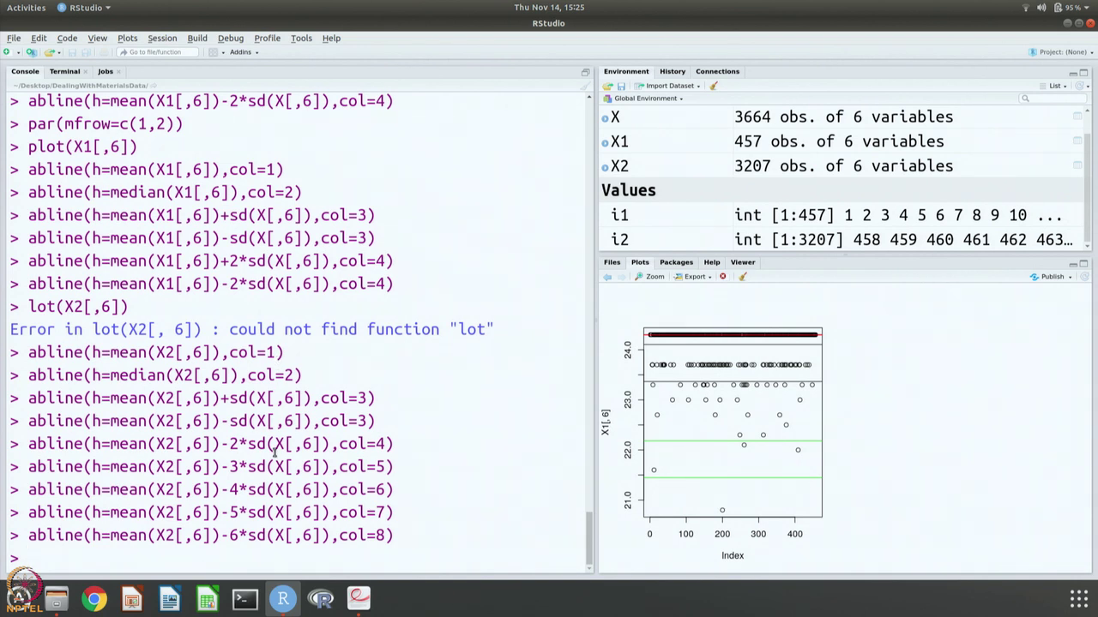
# Correct the misspelled 'lot' to 'plot' and rerun the phase 2 plotting commands
pyautogui.press('Up')
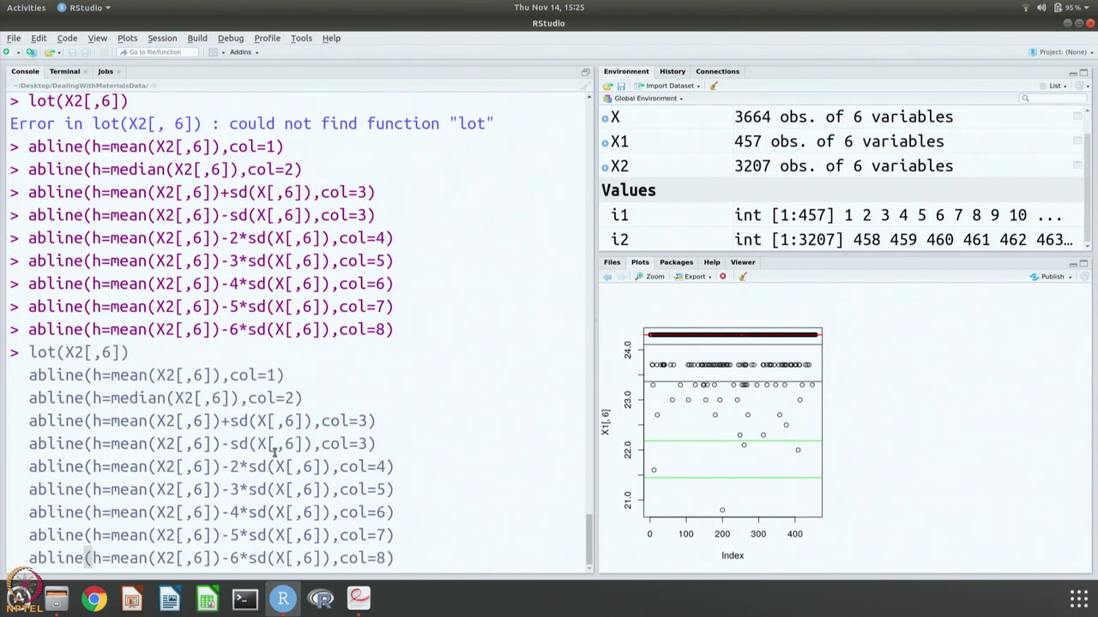
pyautogui.click(27, 352)
pyautogui.write('p')
pyautogui.press('Return')
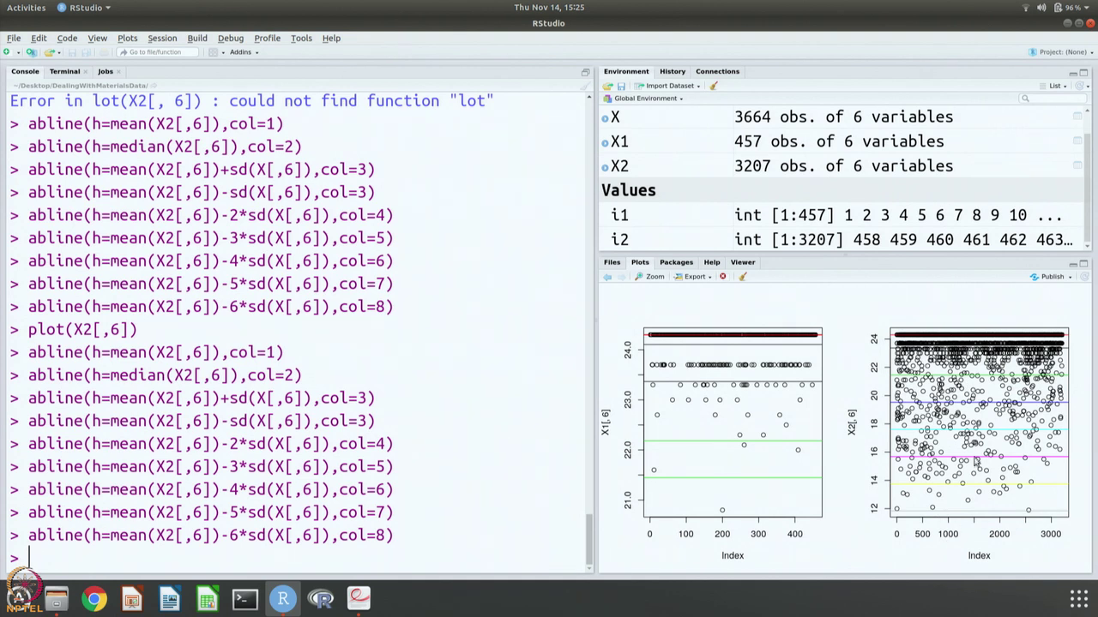
pyautogui.click(359, 598)
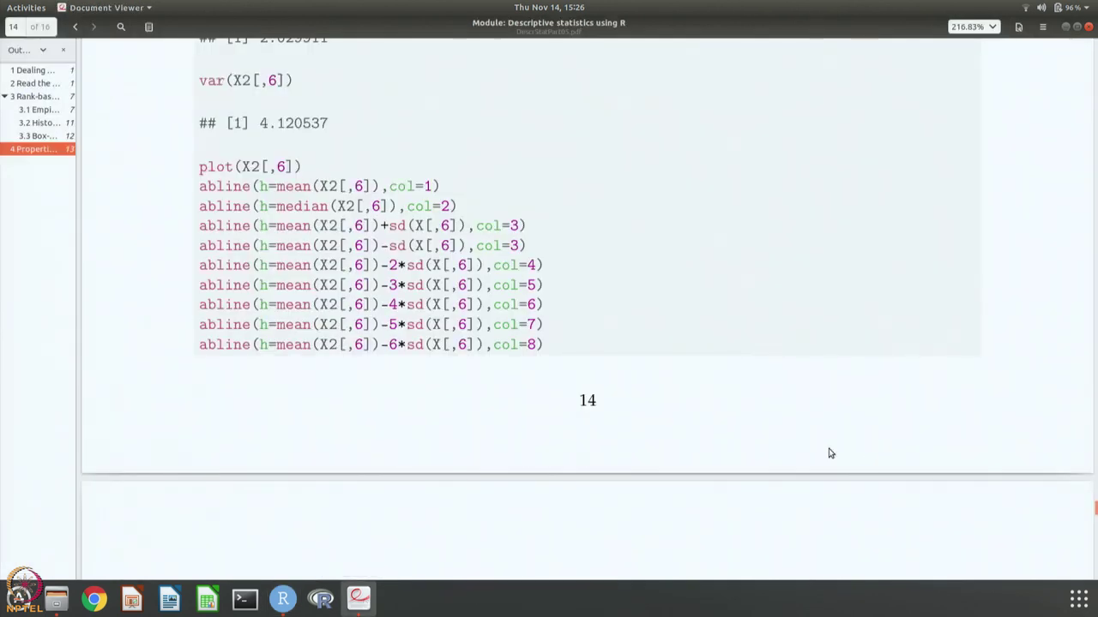
pyautogui.scroll(-10, 830, 453)
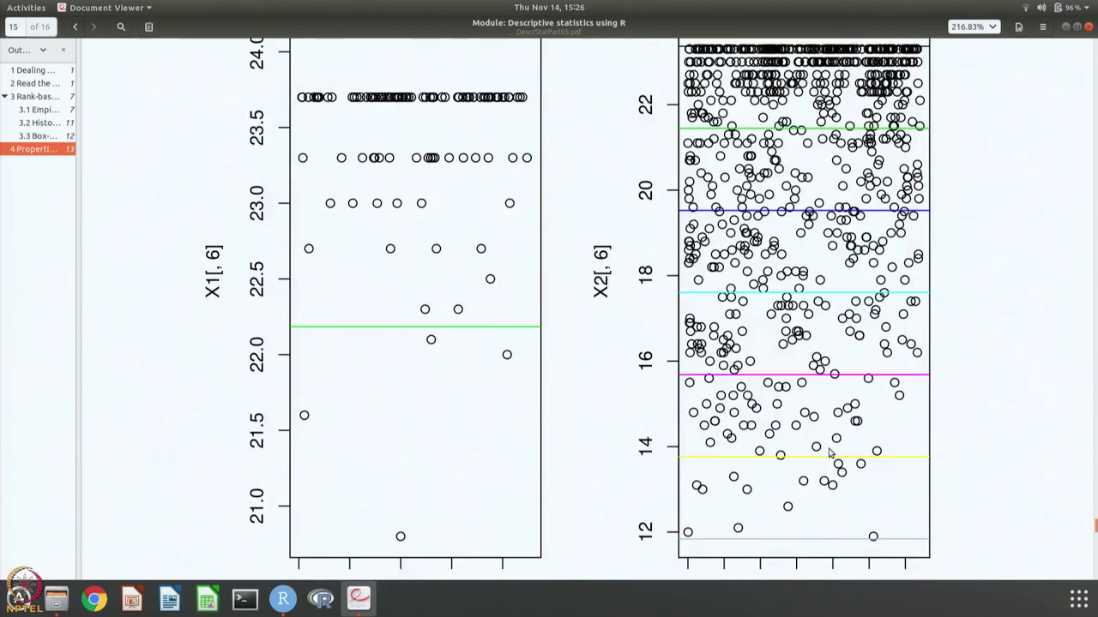
pyautogui.scroll(1, 830, 453)
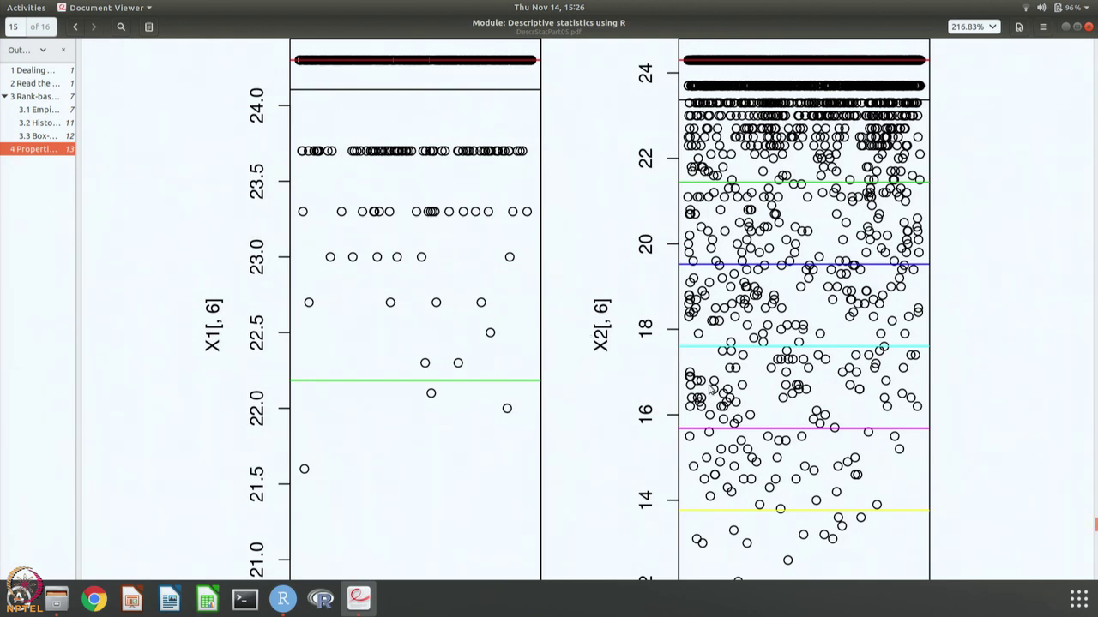
pyautogui.scroll(-1, 539, 408)
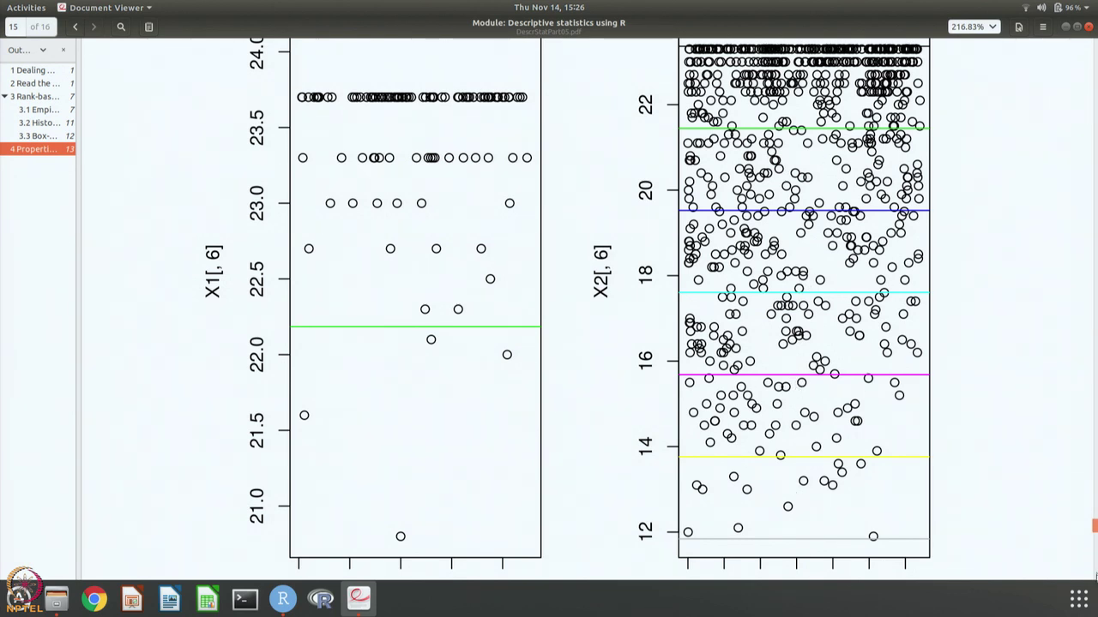
pyautogui.click(1095, 568)
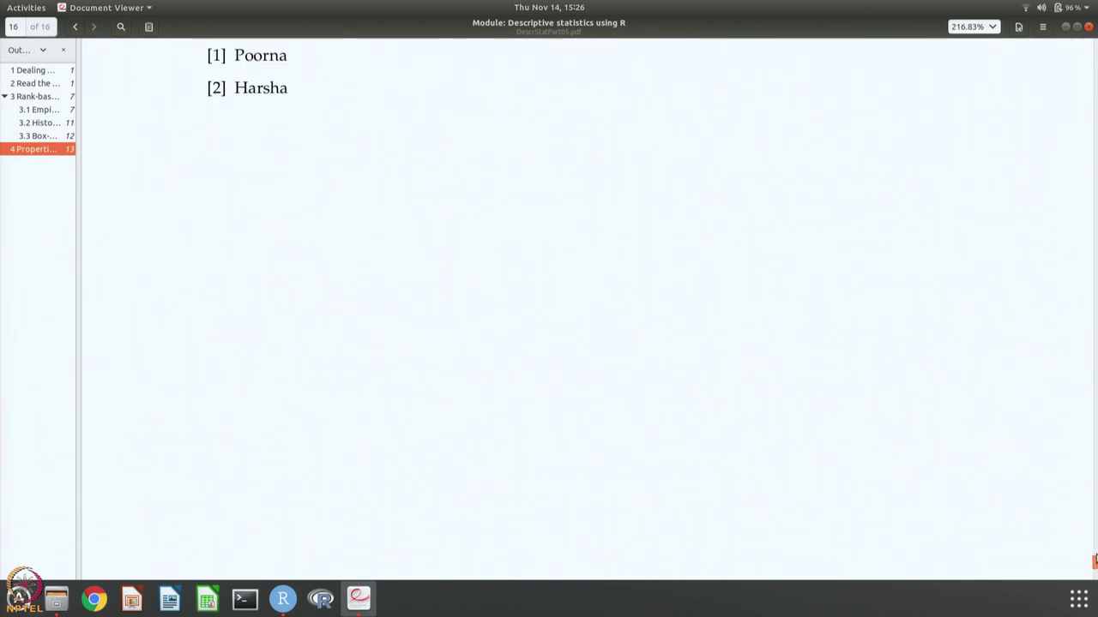
pyautogui.moveTo(1095, 567); pyautogui.dragTo(1095, 550)
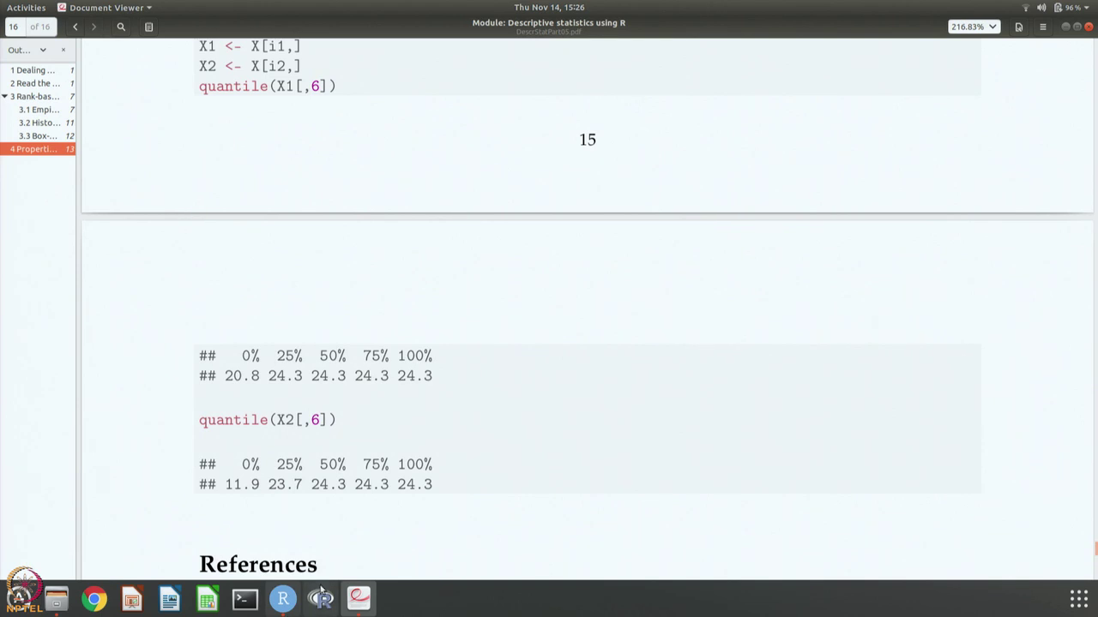
pyautogui.click(280, 597)
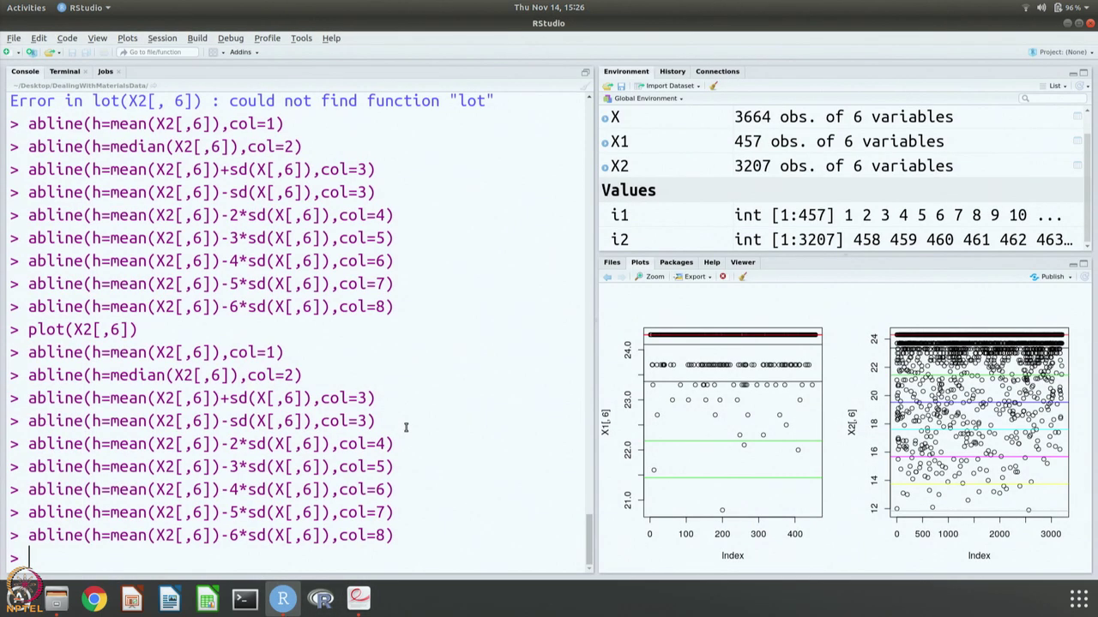